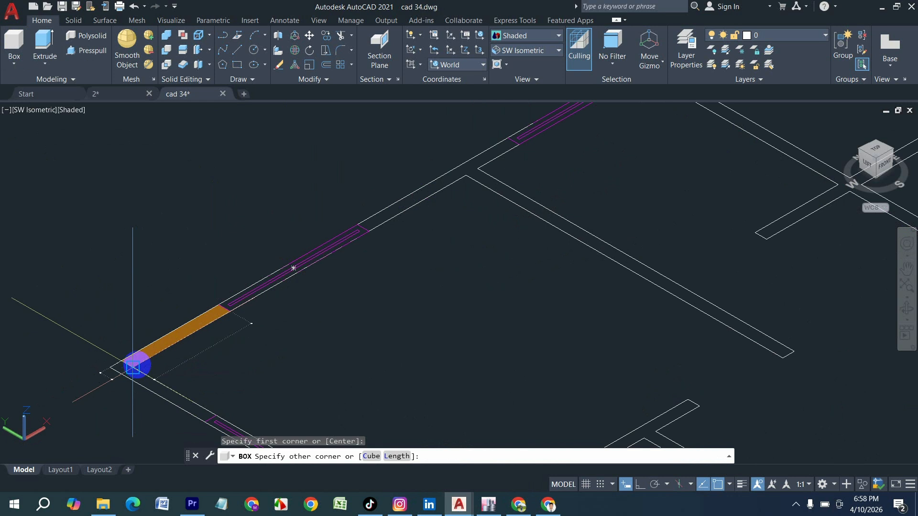
# Model the two wall segments meeting at the plan's near outer corner as 10' high boxes, each ending at its adjacent window
pyautogui.click(133, 368)
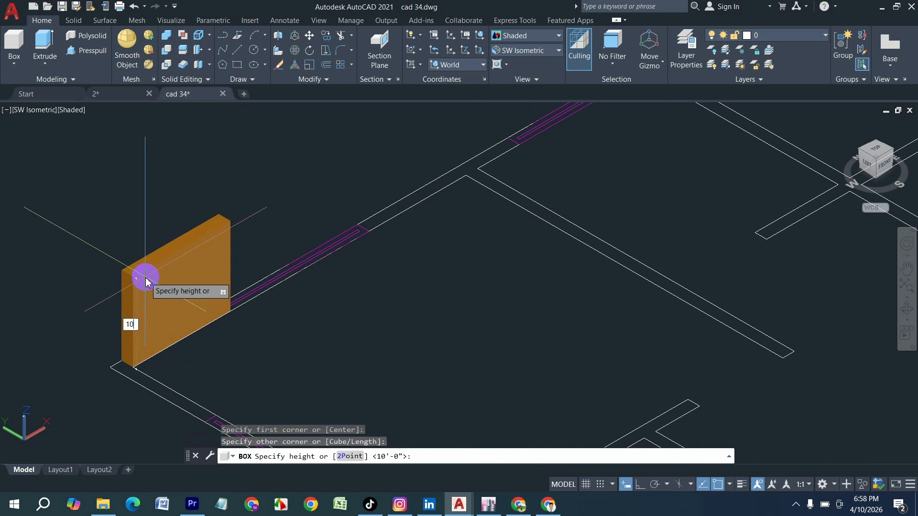
pyautogui.press('Return')
pyautogui.press('Return')
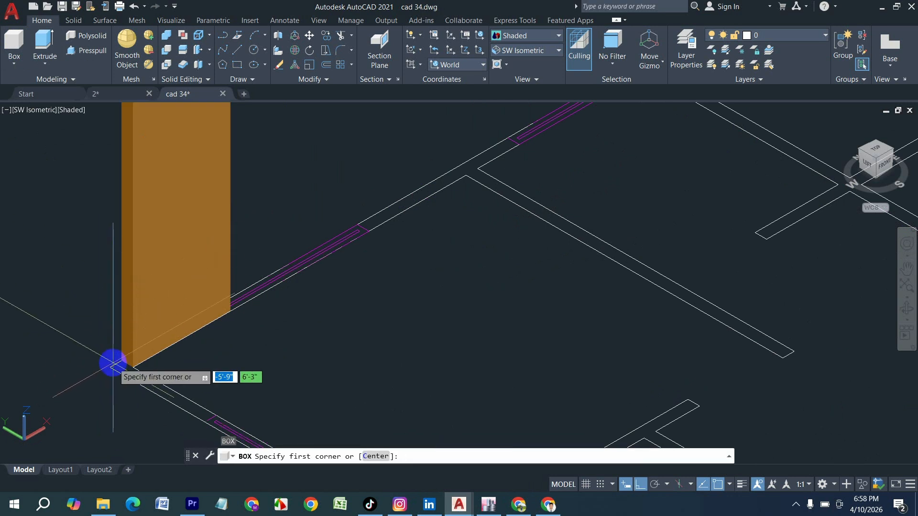
pyautogui.click(111, 367)
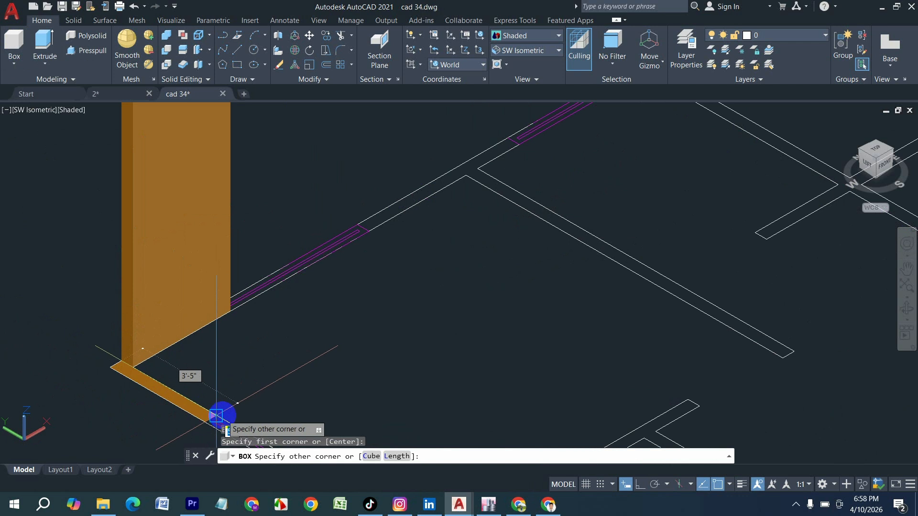
pyautogui.click(217, 419)
pyautogui.press('Return')
# Add a 10' high box over the outer wall segment between the first and second windows, where the first partition joins
pyautogui.scroll(-5, 134, 335)
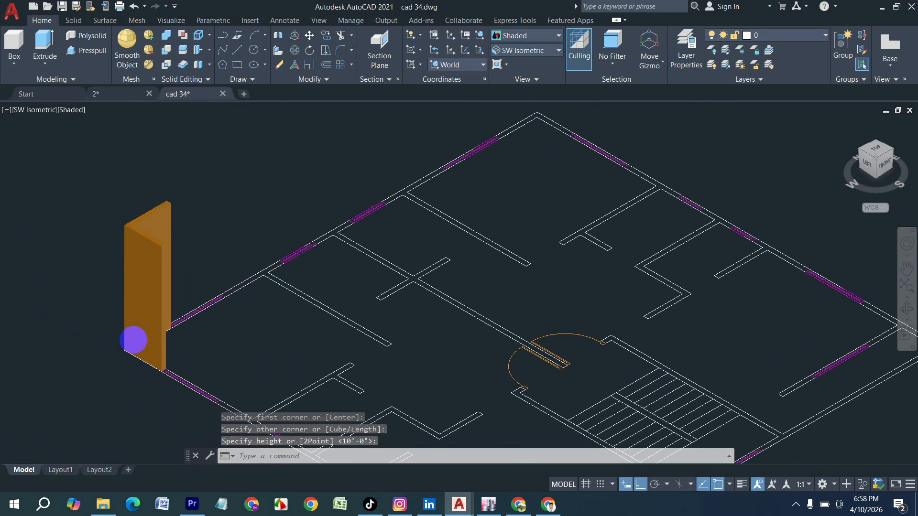
pyautogui.scroll(2, 158, 286)
pyautogui.scroll(2, 225, 313)
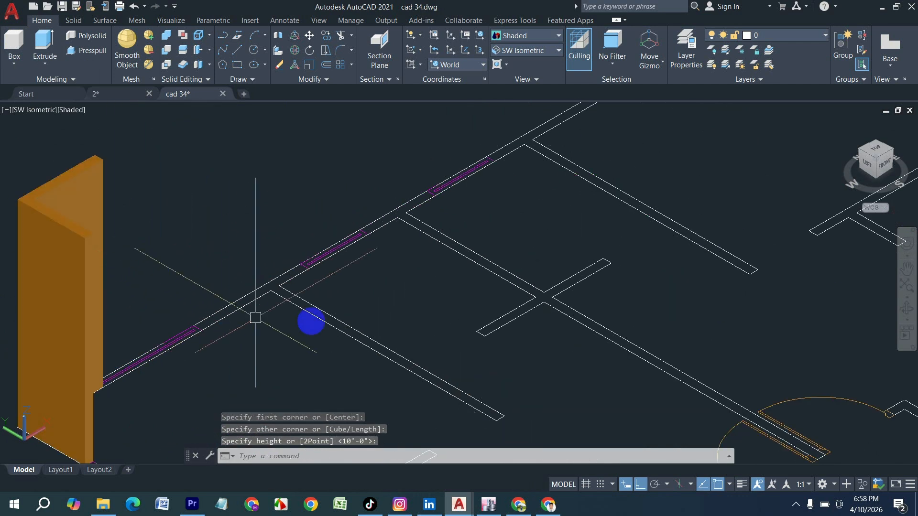
pyautogui.scroll(2, 297, 289)
pyautogui.press('Return')
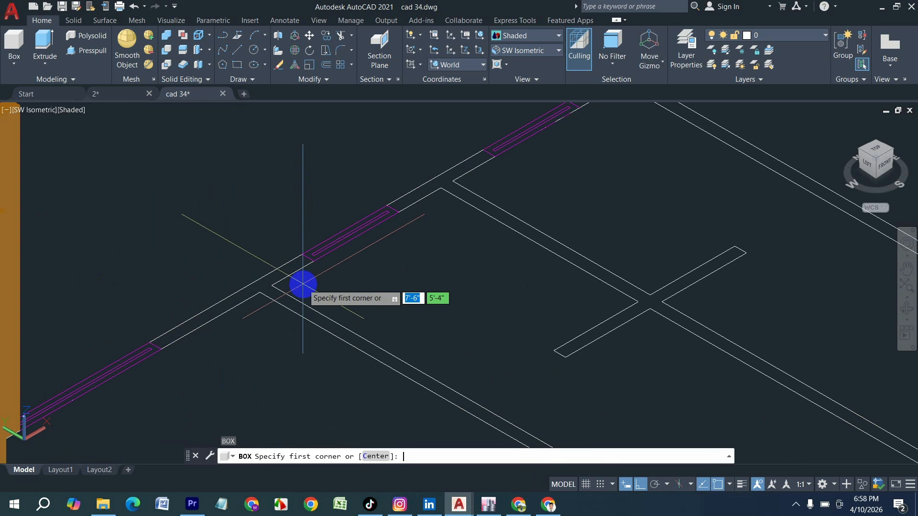
pyautogui.click(301, 255)
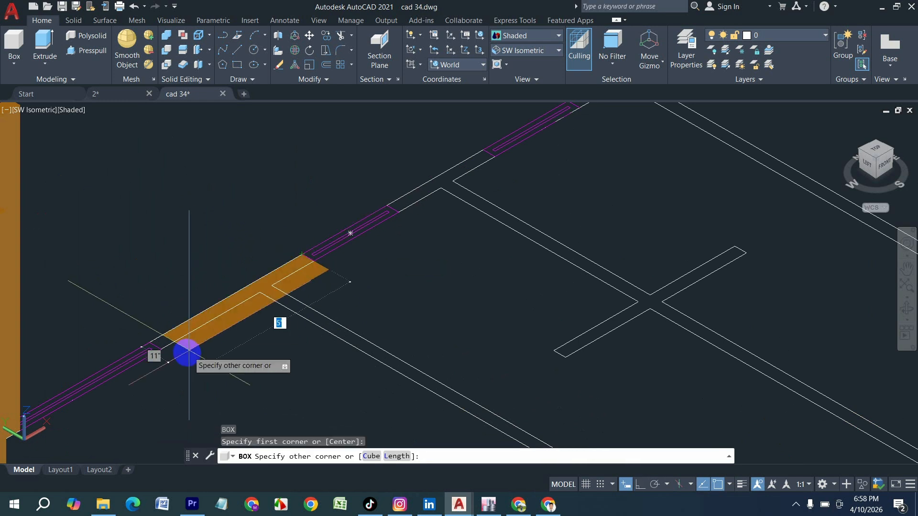
pyautogui.click(161, 349)
pyautogui.press('Return')
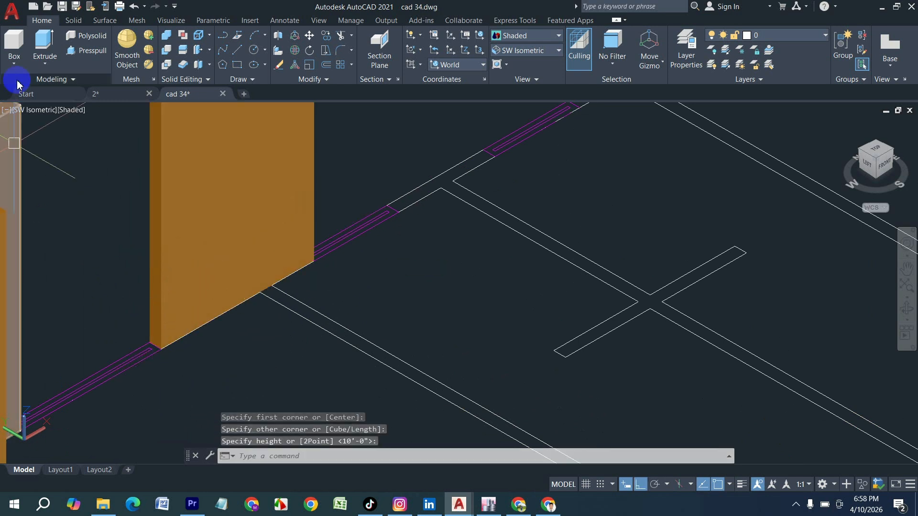
# Model the first interior partition as a box from the outer wall to its free end, matching the existing walls' 10' height
pyautogui.click(18, 53)
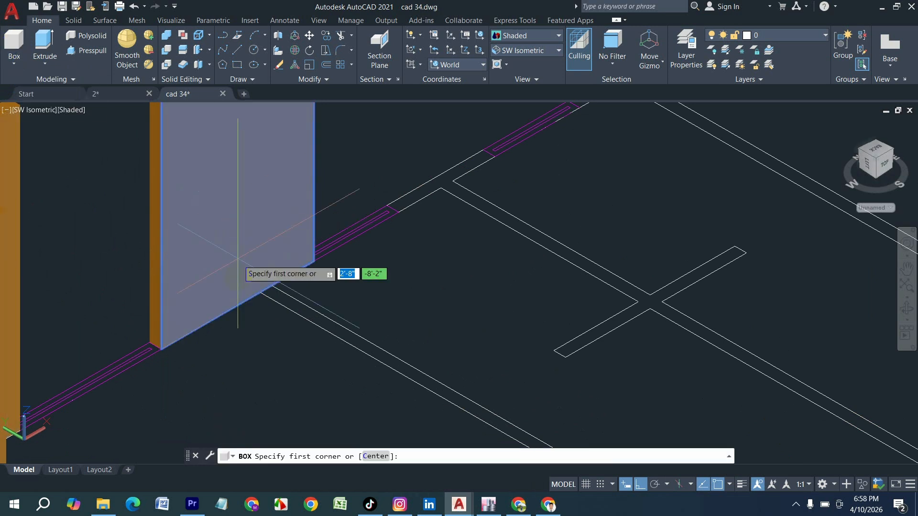
pyautogui.click(274, 292)
pyautogui.scroll(-3, 266, 246)
pyautogui.scroll(2, 349, 324)
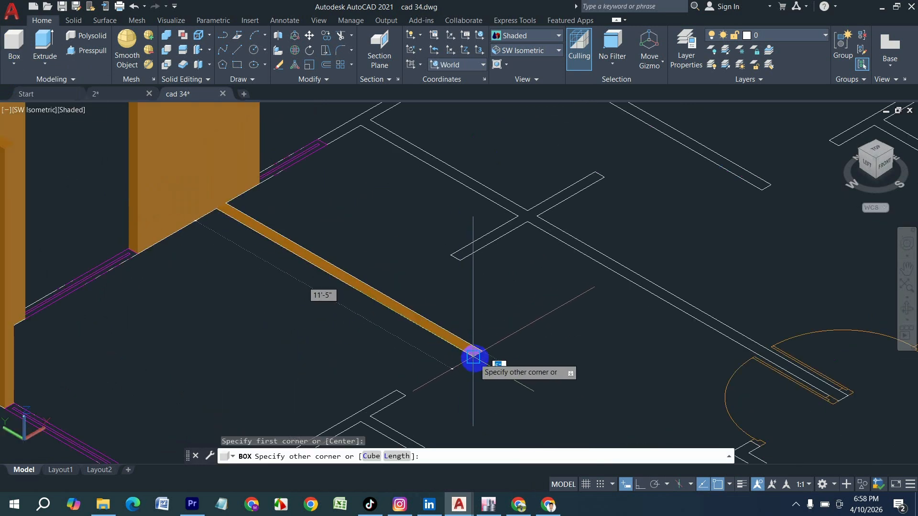
pyautogui.click(466, 340)
pyautogui.scroll(-2, 477, 344)
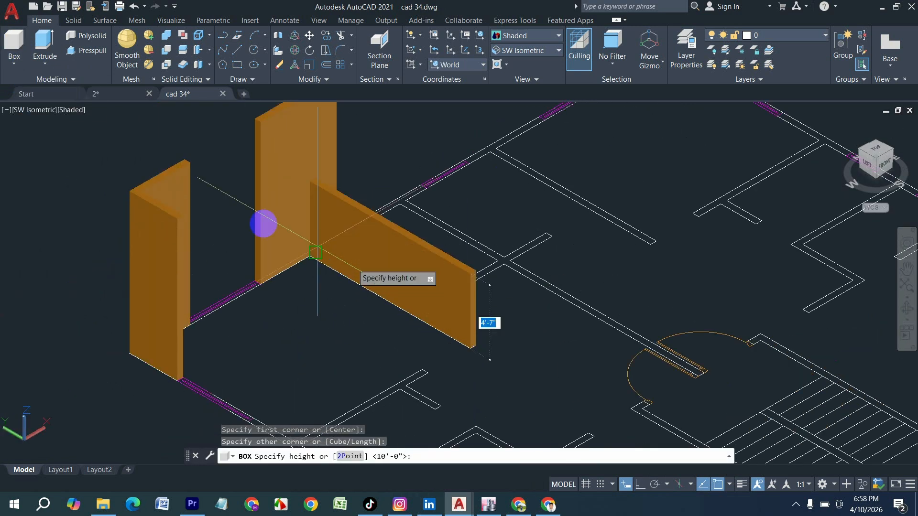
pyautogui.click(190, 163)
# Add a 10' high box from the plan's far outer corner back along the same outer wall to the nearest window
pyautogui.scroll(-3, 369, 225)
pyautogui.scroll(4, 287, 213)
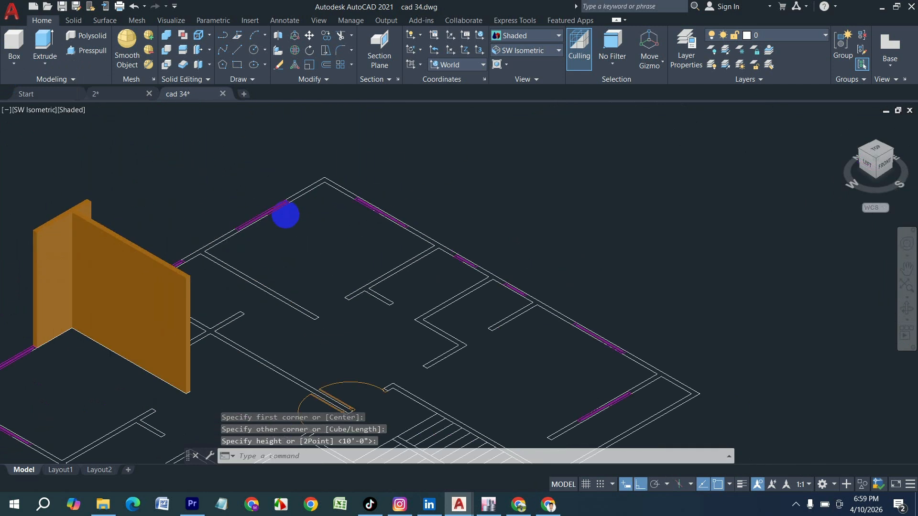
pyautogui.scroll(2, 352, 166)
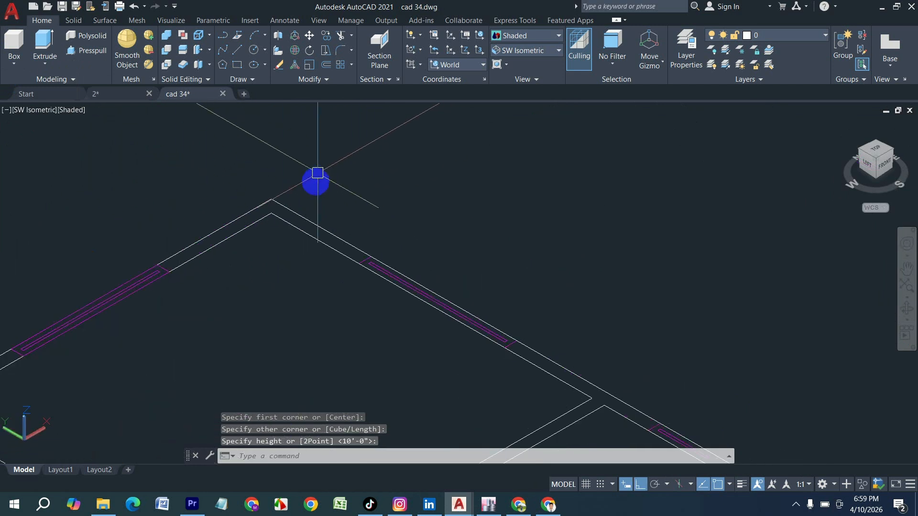
pyautogui.click(14, 47)
pyautogui.click(271, 199)
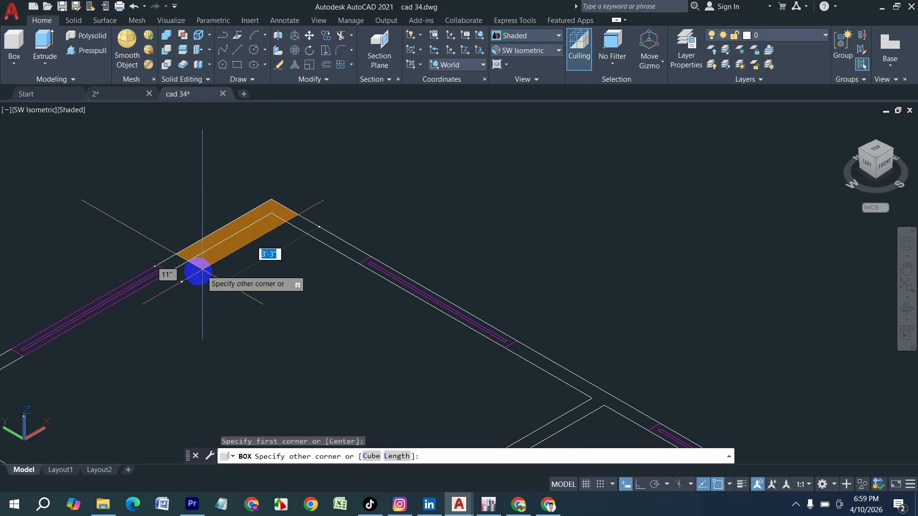
pyautogui.click(170, 273)
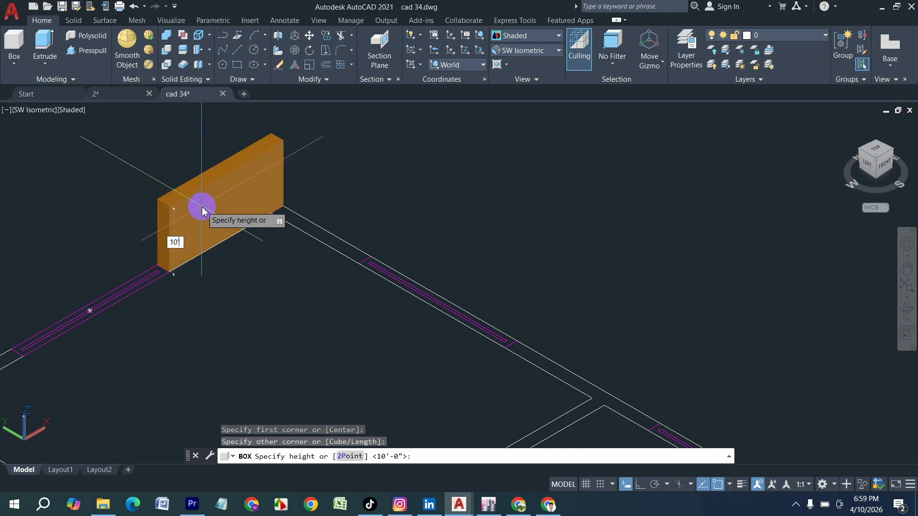
pyautogui.write("10'")
pyautogui.press('Return')
# Add a second 10' high box from the far corner's inner point along the adjoining outer wall to its first window
pyautogui.press('Return')
pyautogui.click(272, 214)
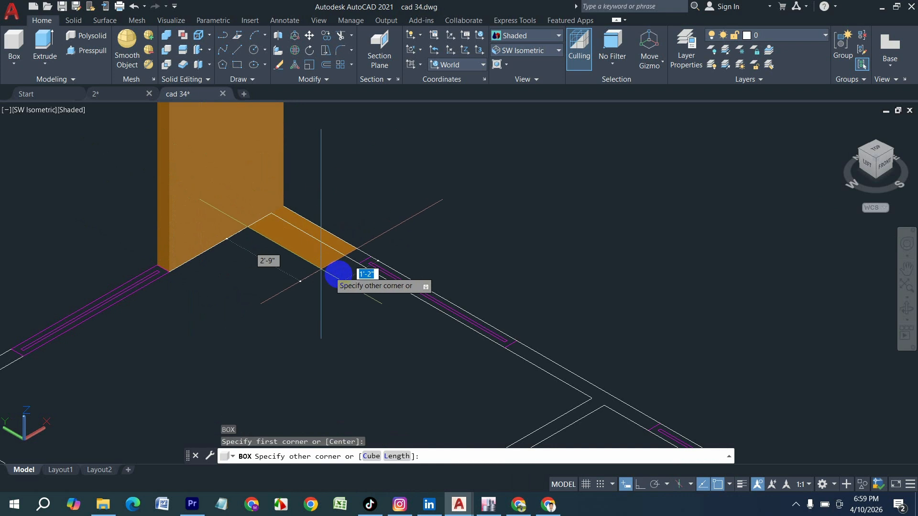
pyautogui.click(369, 261)
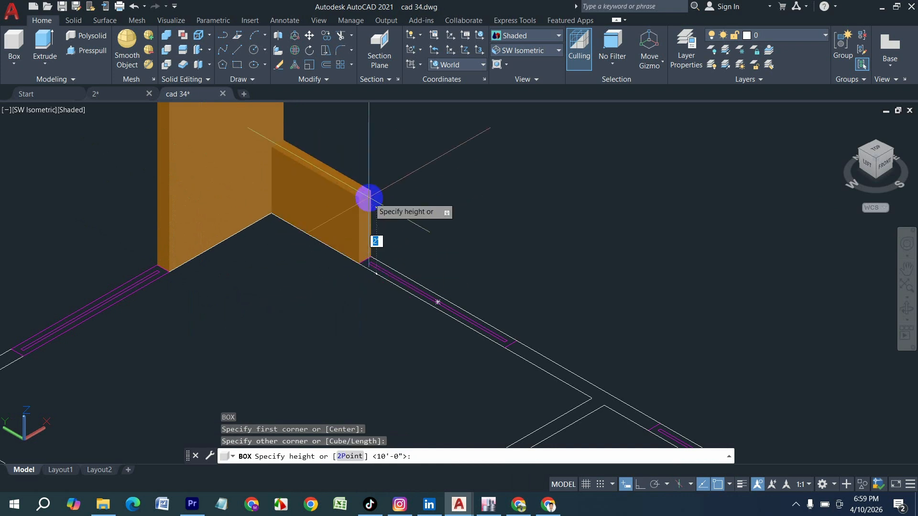
pyautogui.write("10'")
pyautogui.press('Return')
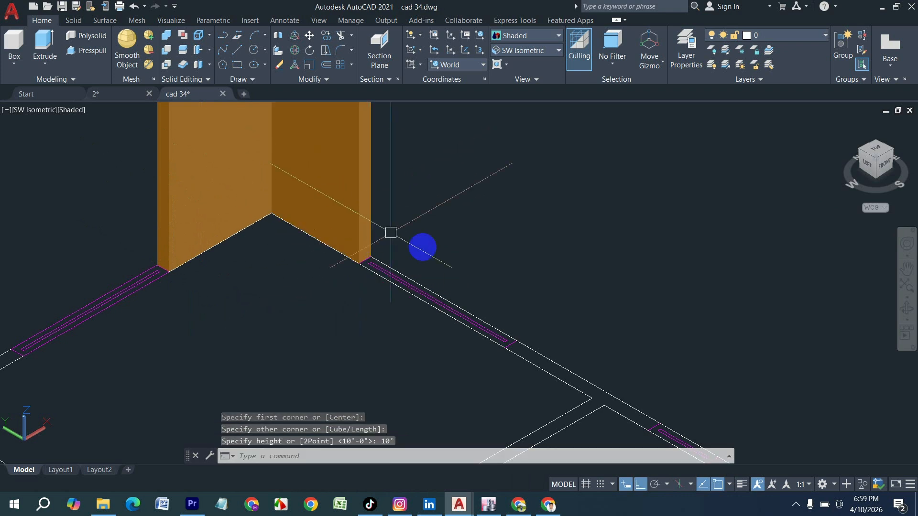
# Model the outer wall segment at the next partition near the far corner as a 10' high box between its two windows
pyautogui.scroll(-3, 435, 247)
pyautogui.scroll(5, 379, 277)
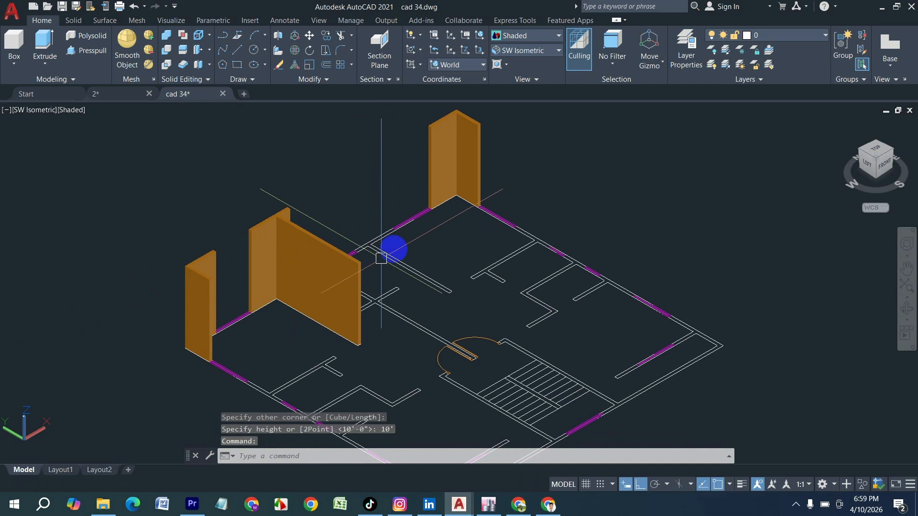
pyautogui.press('Return')
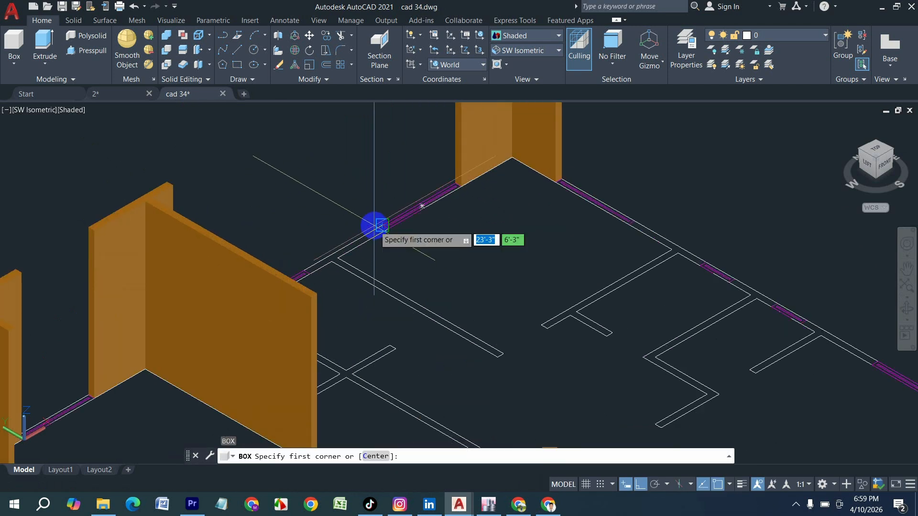
pyautogui.click(383, 226)
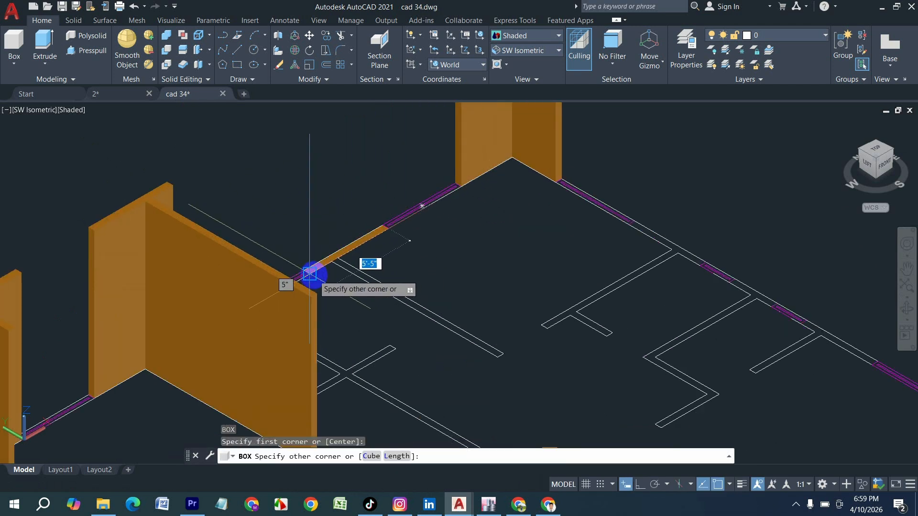
pyautogui.click(310, 274)
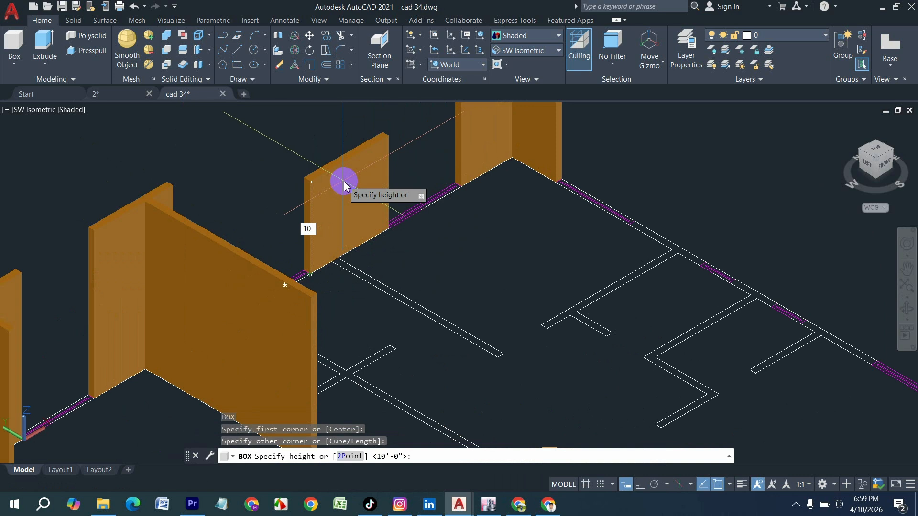
pyautogui.press('Return')
# Model the interior partition nearest the far corner as a 10' high box, about 11'-5" long, ending at its free end
pyautogui.scroll(2, 353, 271)
pyautogui.press('Return')
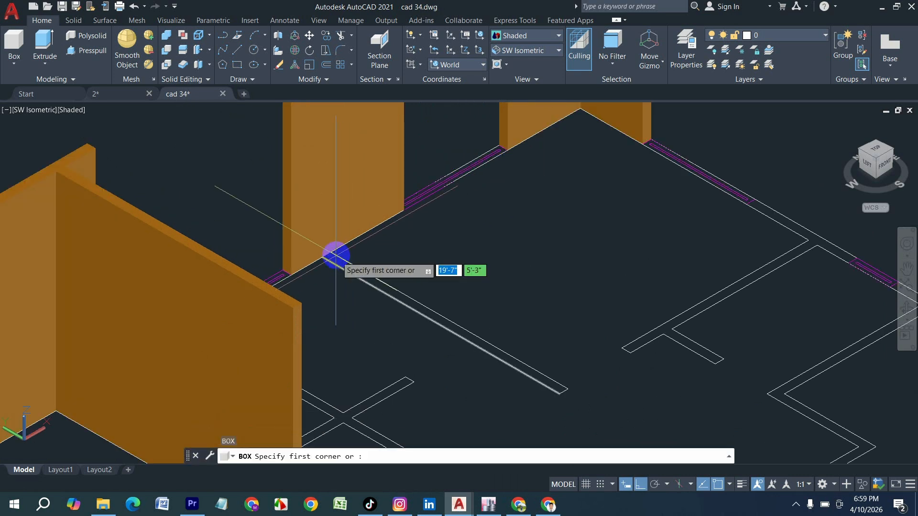
pyautogui.click(329, 252)
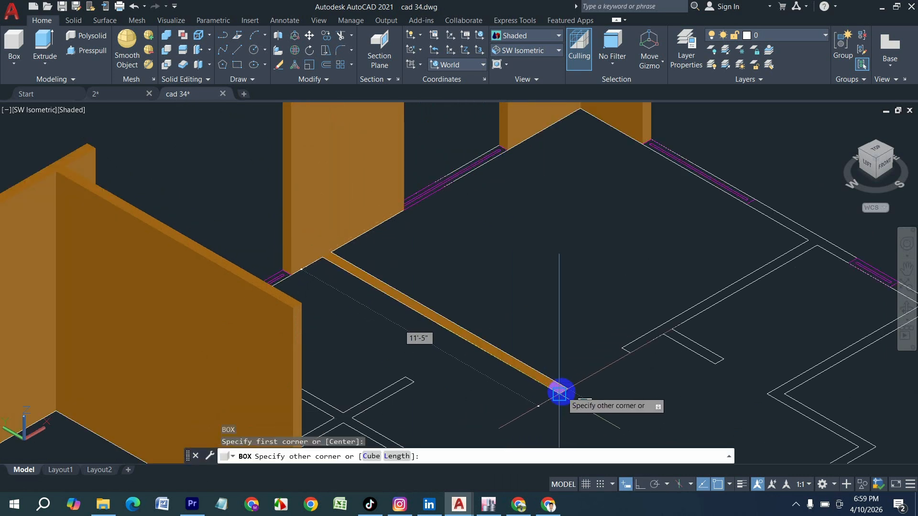
pyautogui.click(559, 390)
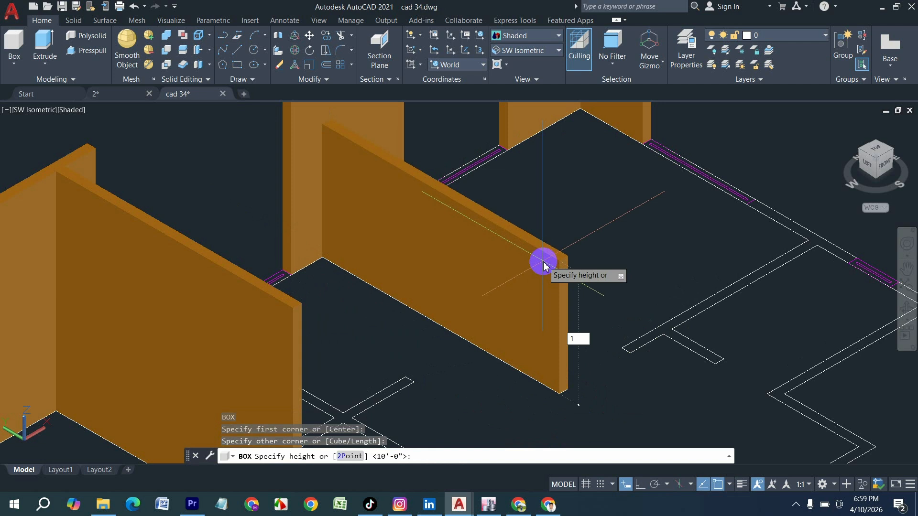
pyautogui.write("10'")
pyautogui.press('Return')
# Fill the first window gap near the starting corner with a sill wall box spanning the wall thickness, 30 inches high
pyautogui.scroll(-3, 384, 235)
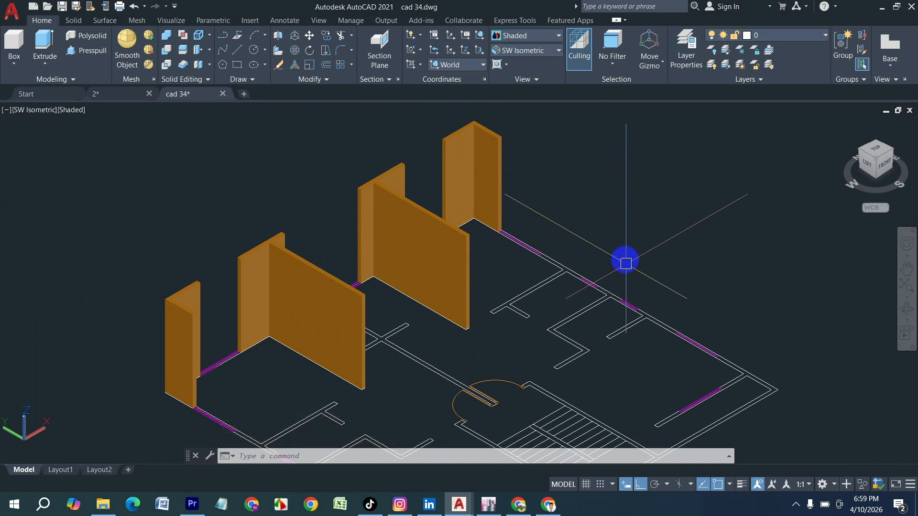
pyautogui.scroll(2, 273, 350)
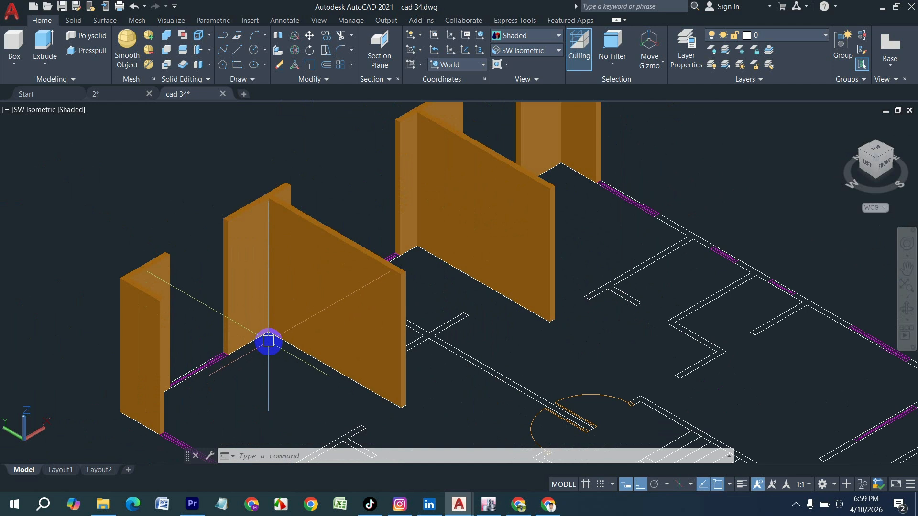
pyautogui.click(14, 44)
pyautogui.scroll(3, 195, 353)
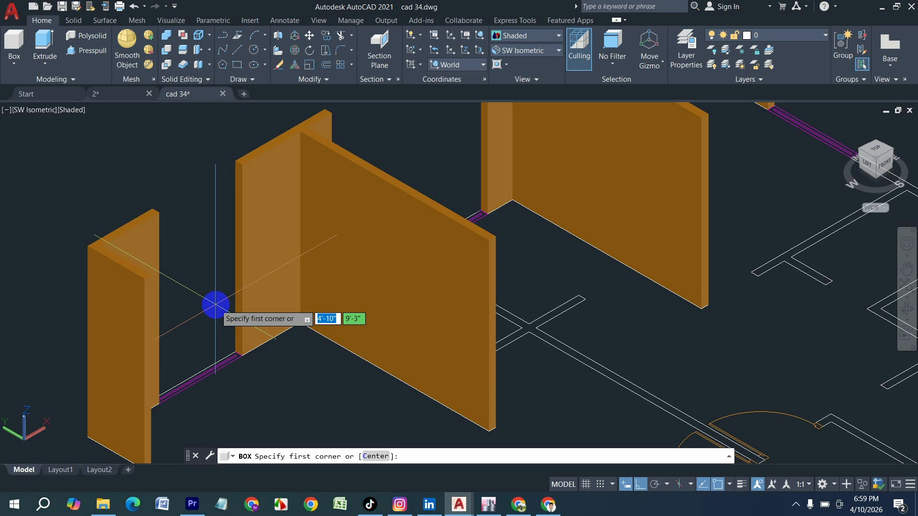
pyautogui.scroll(3, 225, 374)
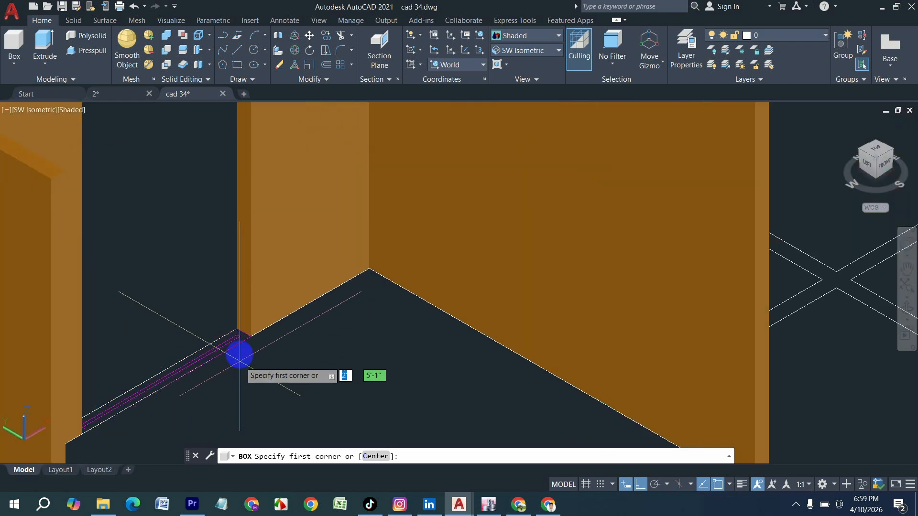
pyautogui.click(239, 328)
pyautogui.click(82, 434)
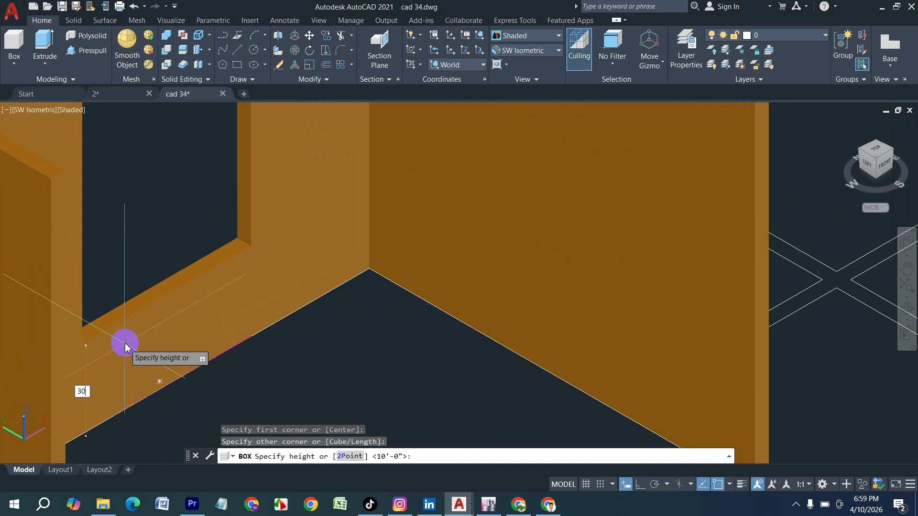
pyautogui.press('Return')
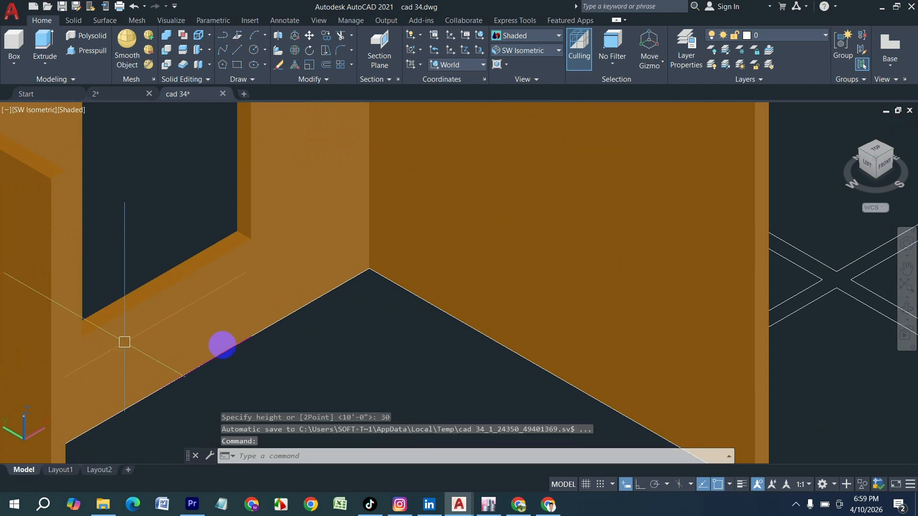
# Copy the sill box from its upper corner straight up to the top corner of the adjacent wall as the window header
pyautogui.scroll(-5, 219, 336)
pyautogui.click(177, 313)
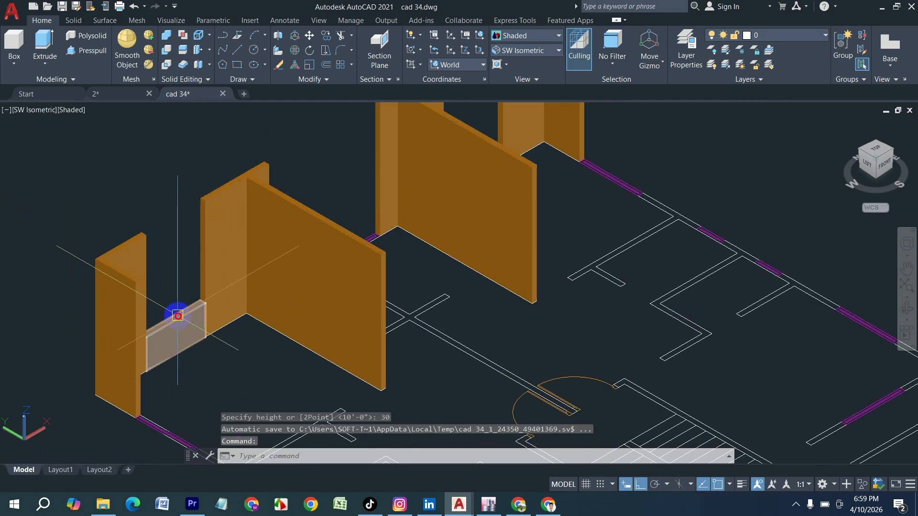
pyautogui.scroll(2, 177, 314)
pyautogui.press('Return')
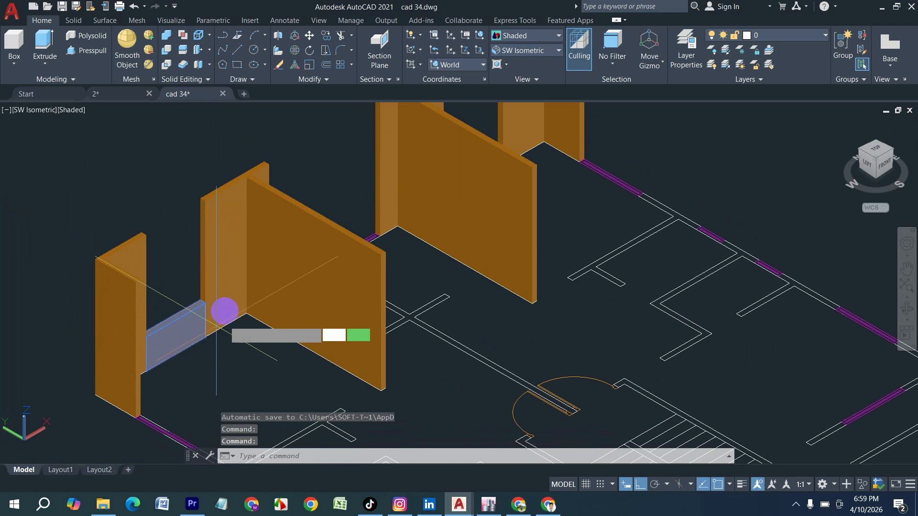
pyautogui.scroll(2, 210, 306)
pyautogui.click(197, 302)
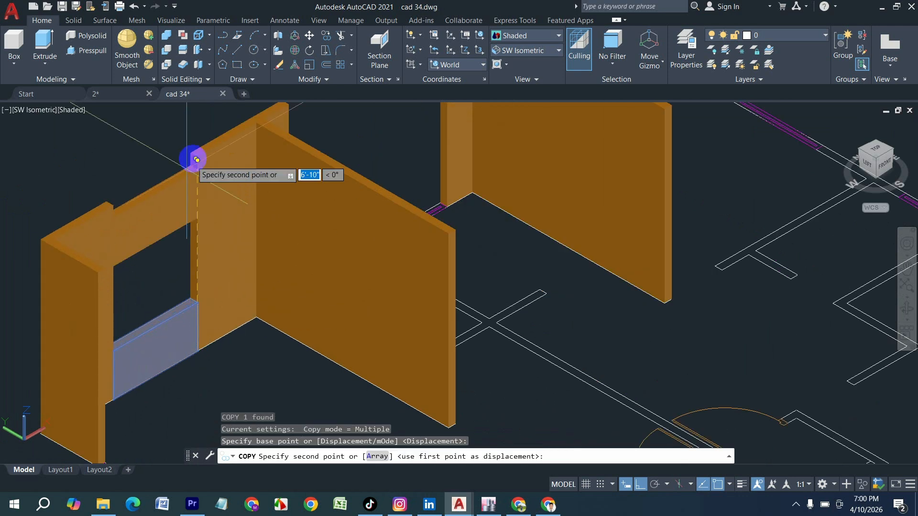
pyautogui.scroll(4, 201, 156)
pyautogui.click(201, 157)
pyautogui.scroll(-5, 186, 210)
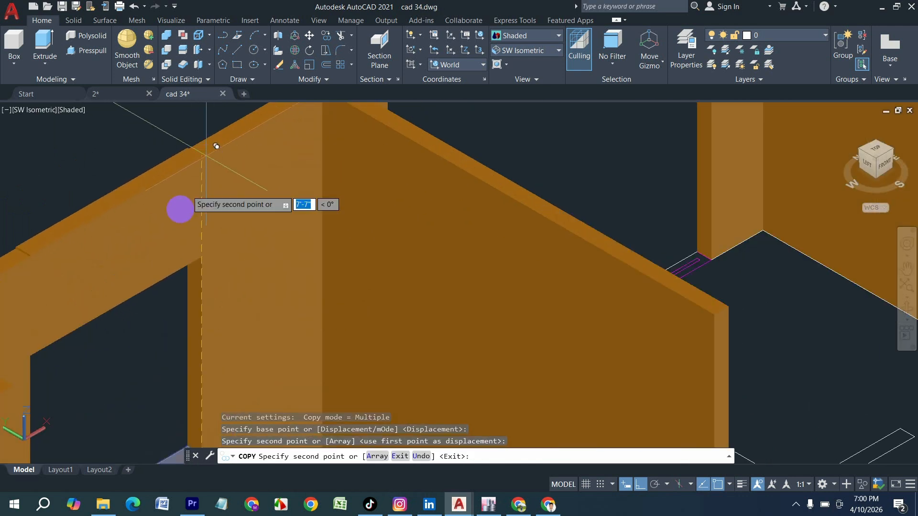
# Model the partition just past the first side-wall window as a 10' high box from its free end to the outer wall
pyautogui.press('Escape')
pyautogui.scroll(-3, 195, 323)
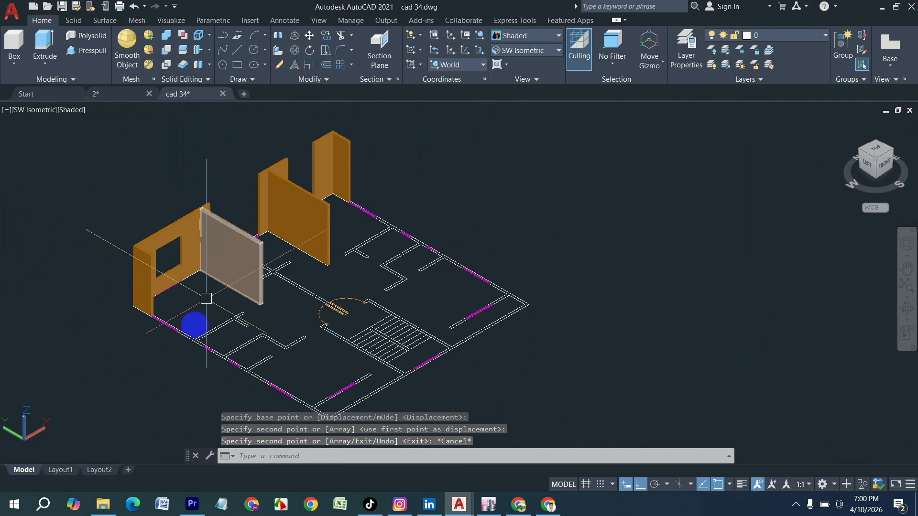
pyautogui.scroll(6, 184, 345)
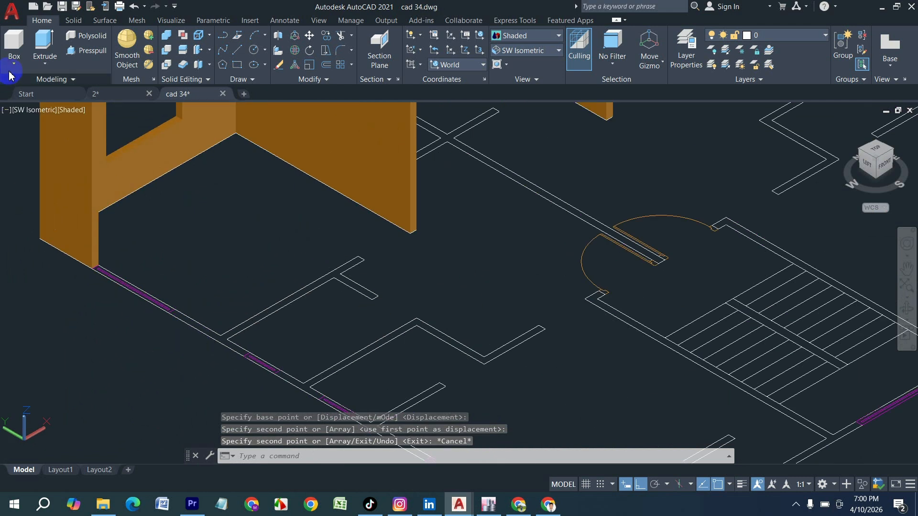
pyautogui.click(14, 43)
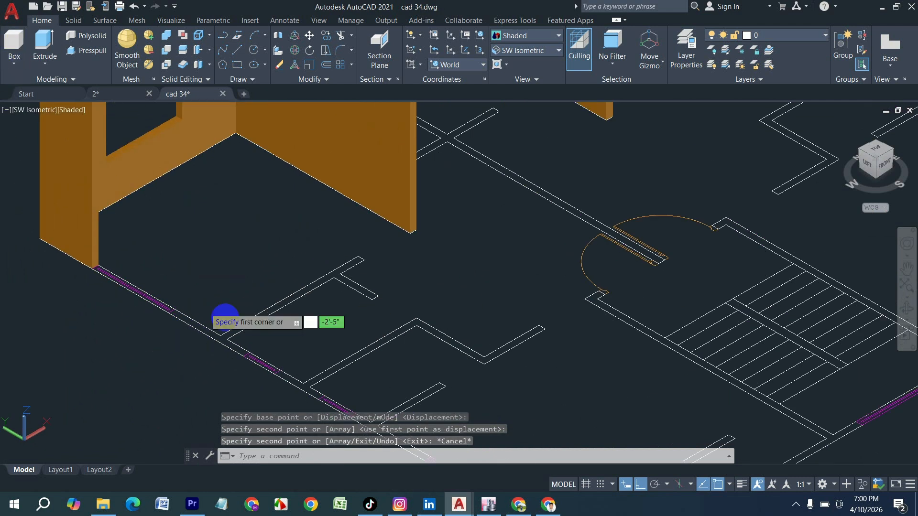
pyautogui.click(360, 259)
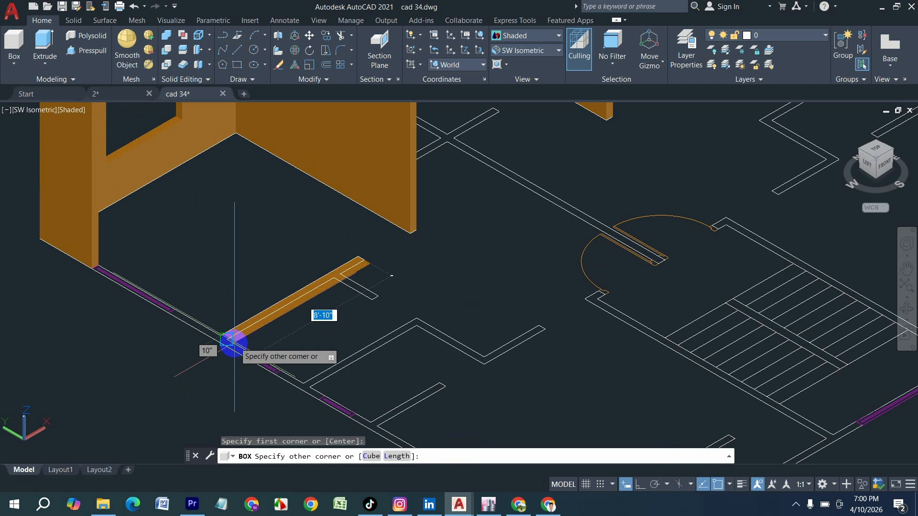
pyautogui.click(227, 340)
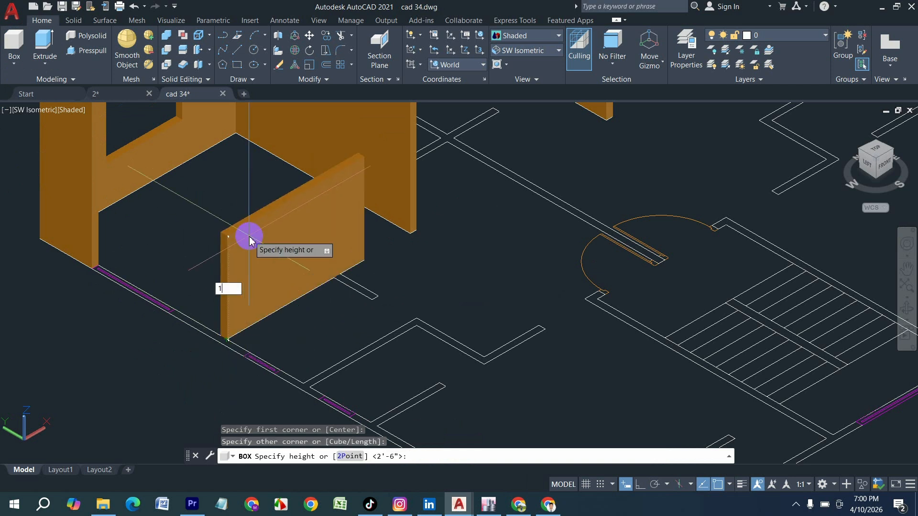
pyautogui.write("10'")
pyautogui.press('Return')
pyautogui.scroll(-5, 333, 342)
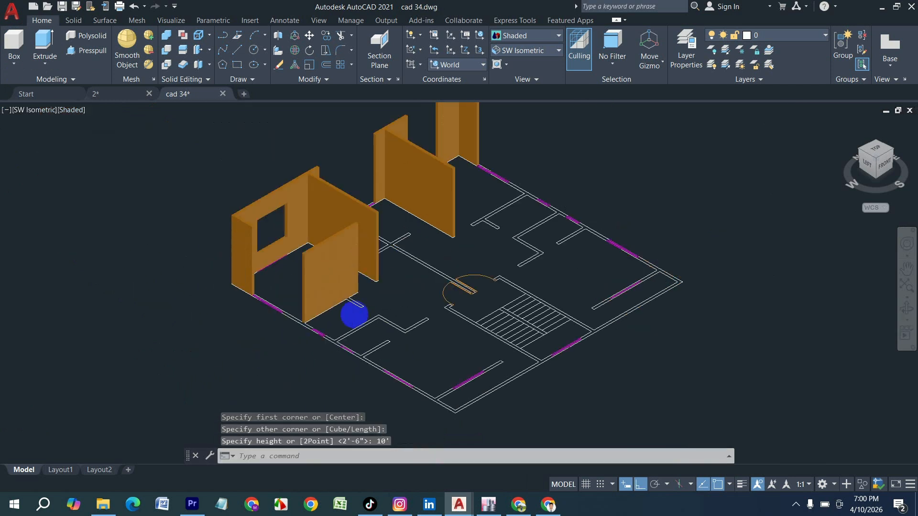
# Model the short stub wall branching off that partition as a 10' high box, about 2'-8" long
pyautogui.scroll(6, 349, 301)
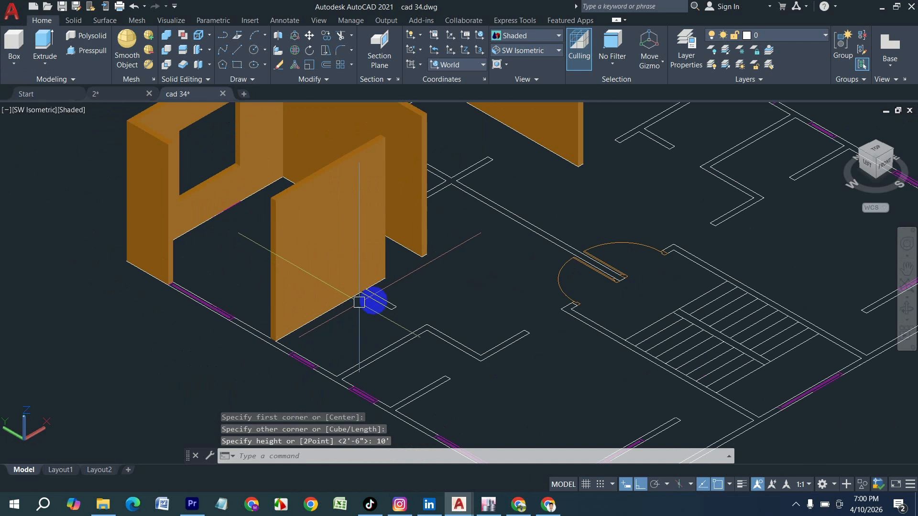
pyautogui.press('Return')
pyautogui.click(342, 287)
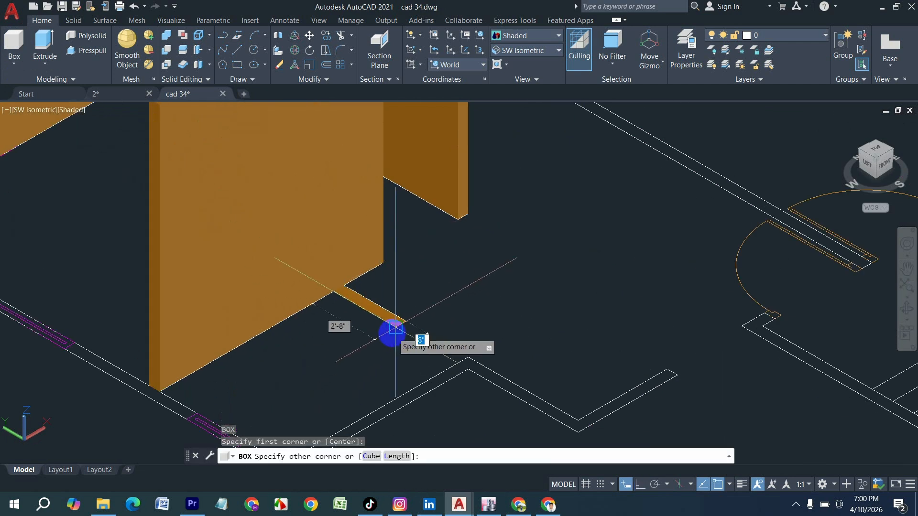
pyautogui.click(389, 332)
pyautogui.press('Return')
pyautogui.scroll(-5, 239, 306)
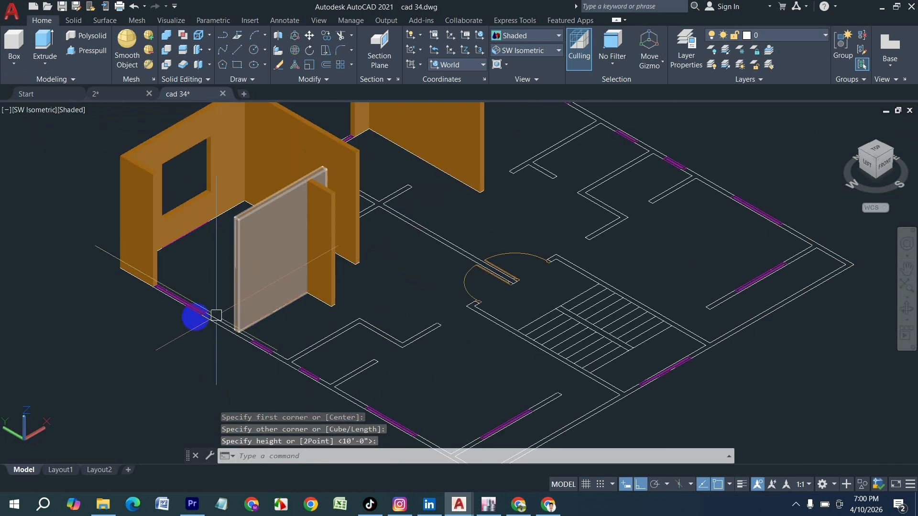
# Model the outer wall segment across the partition's end, between the two neighbouring windows, as a 10' high box
pyautogui.scroll(2, 211, 311)
pyautogui.press('Return')
pyautogui.click(211, 311)
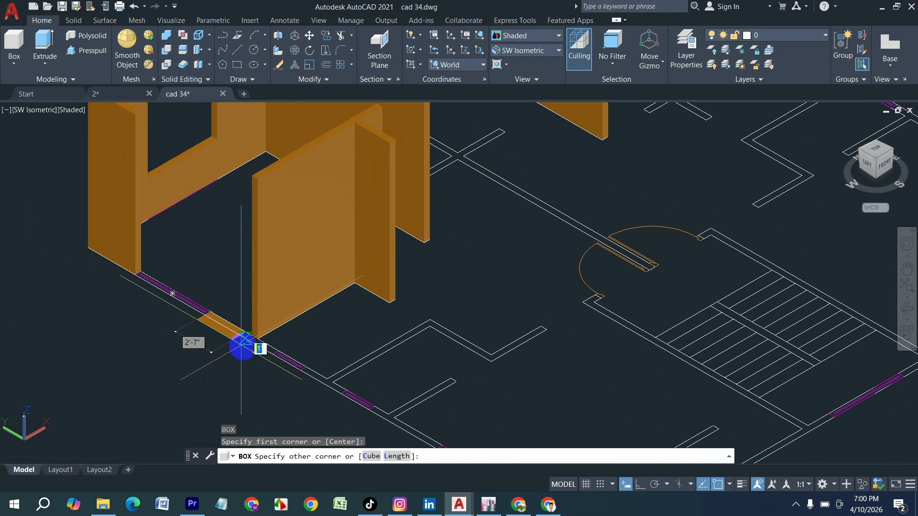
pyautogui.scroll(2, 242, 345)
pyautogui.click(296, 354)
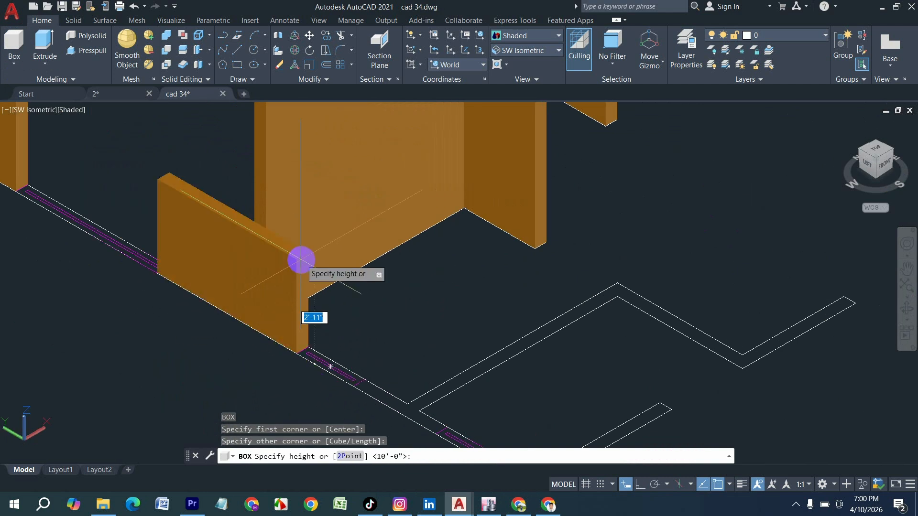
pyautogui.press('Return')
# Fill the first window gap in this side wall with a sill wall box across the wall thickness, 30 inches high
pyautogui.scroll(-2, 220, 291)
pyautogui.scroll(2, 119, 225)
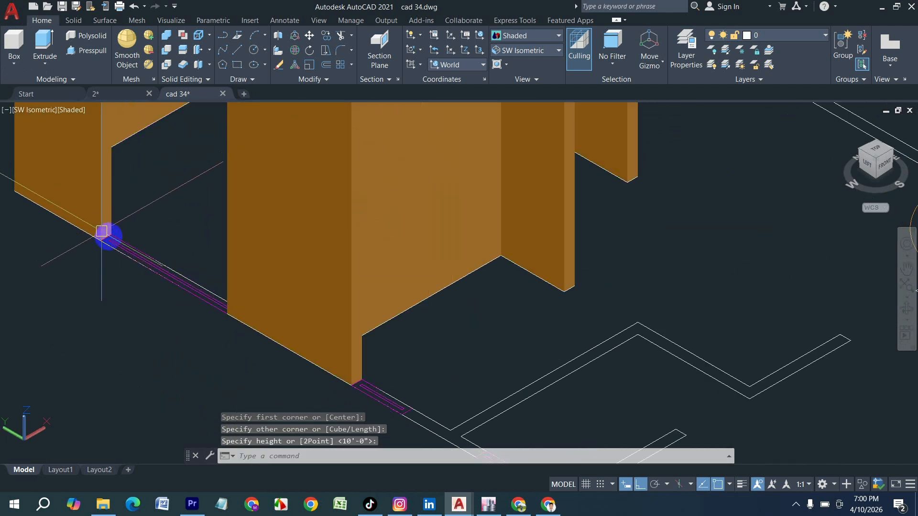
pyautogui.write('box')
pyautogui.press('Return')
pyautogui.click(109, 235)
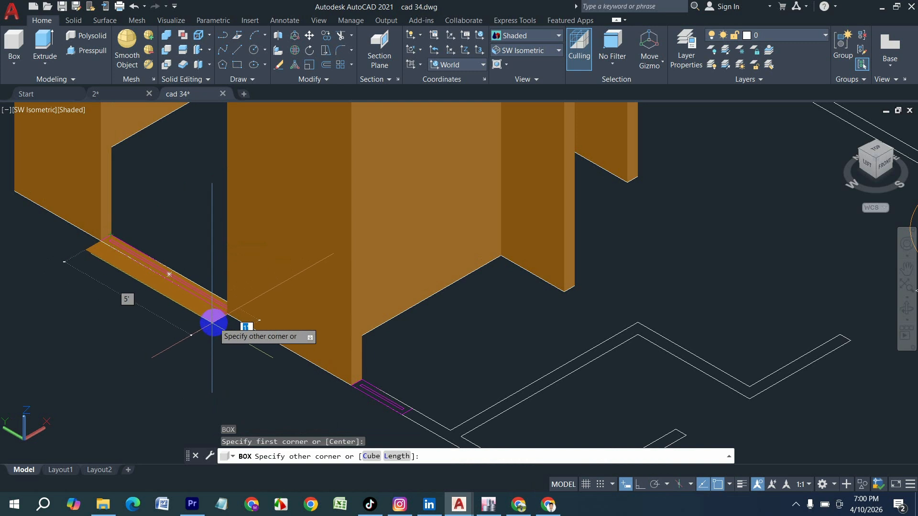
pyautogui.click(226, 264)
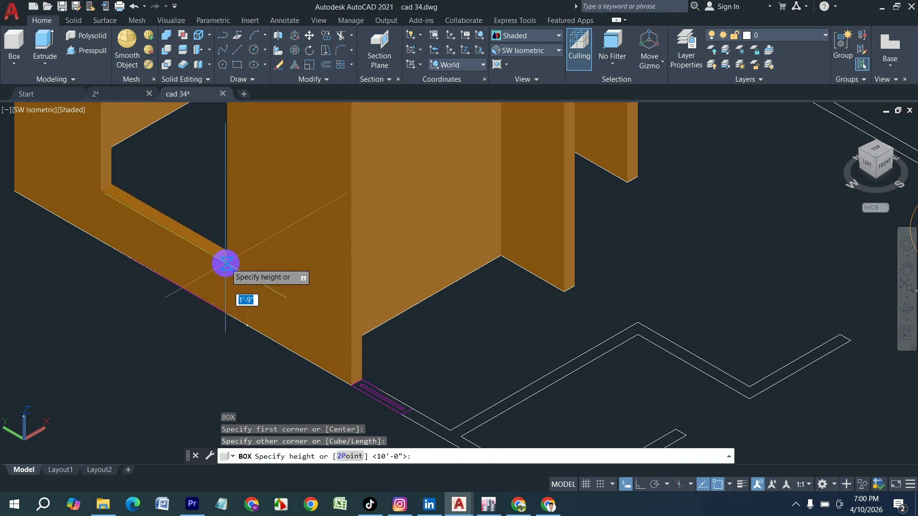
pyautogui.press('Return')
# Copy the new sill box from its upper corner straight up to the top corner of the adjacent wall as the window header
pyautogui.click(185, 255)
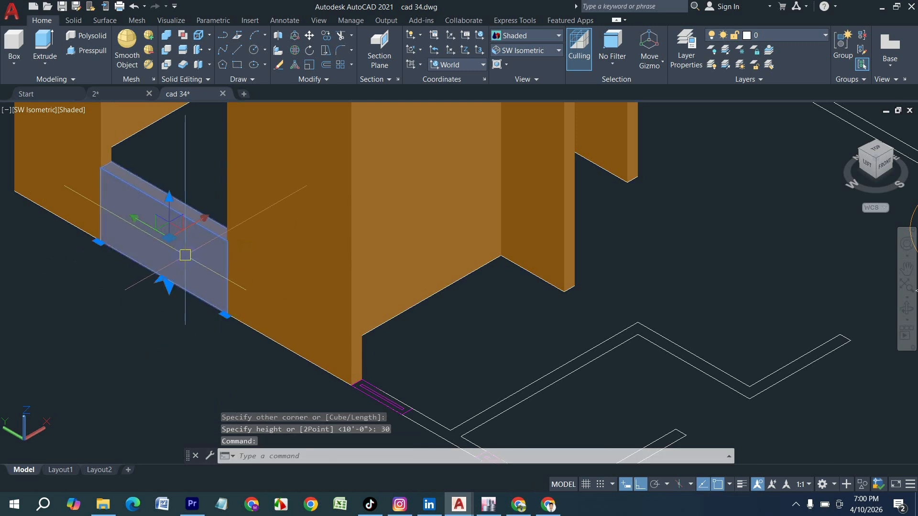
pyautogui.write('co')
pyautogui.press('Return')
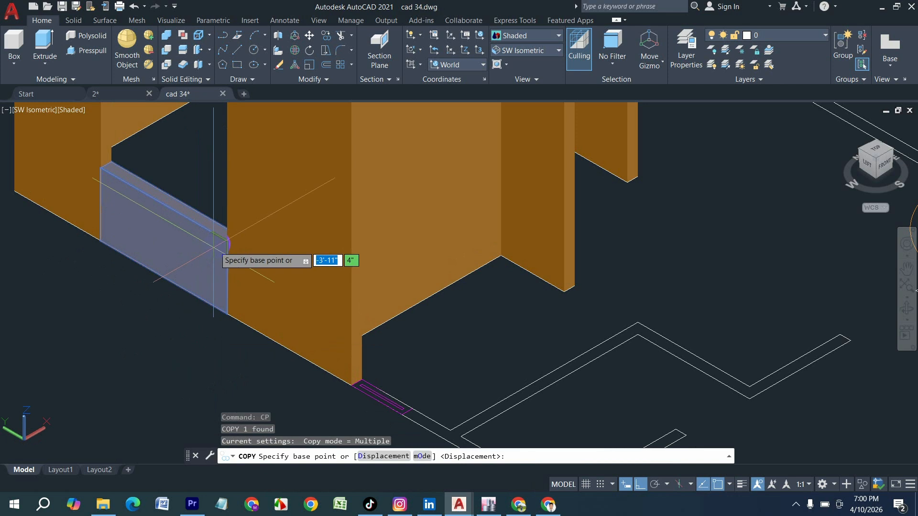
pyautogui.click(188, 297)
pyautogui.scroll(-3, 214, 314)
pyautogui.scroll(5, 201, 234)
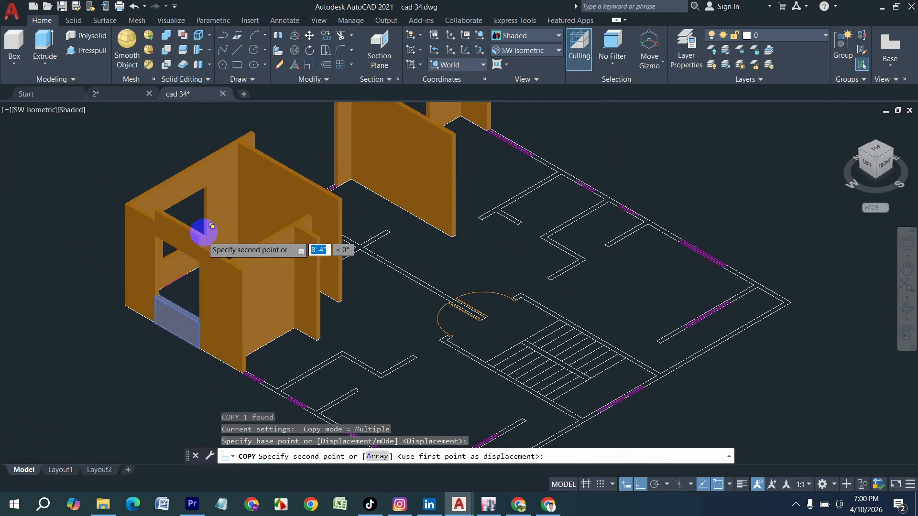
pyautogui.click(199, 262)
pyautogui.scroll(-5, 198, 263)
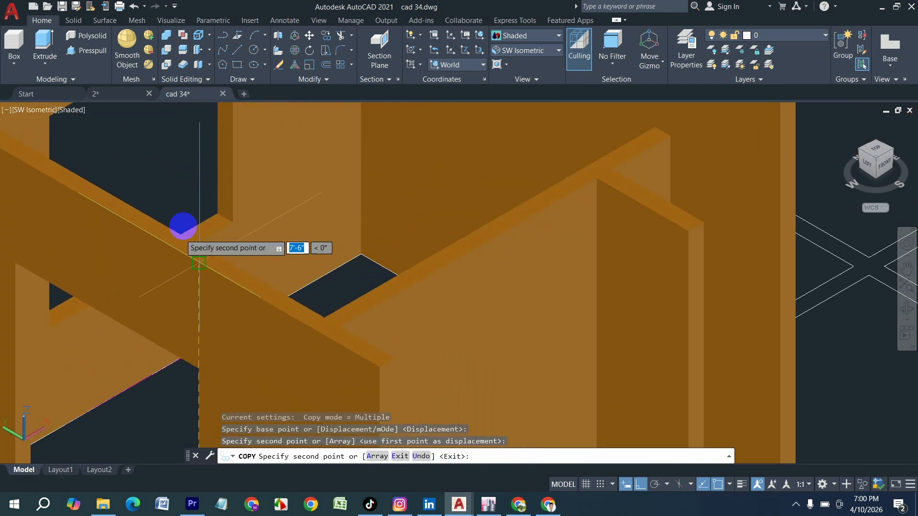
pyautogui.press('Escape')
# Model the free-end leg of the stepped interior partition as a 10' high box reaching its first bend
pyautogui.scroll(-3, 184, 287)
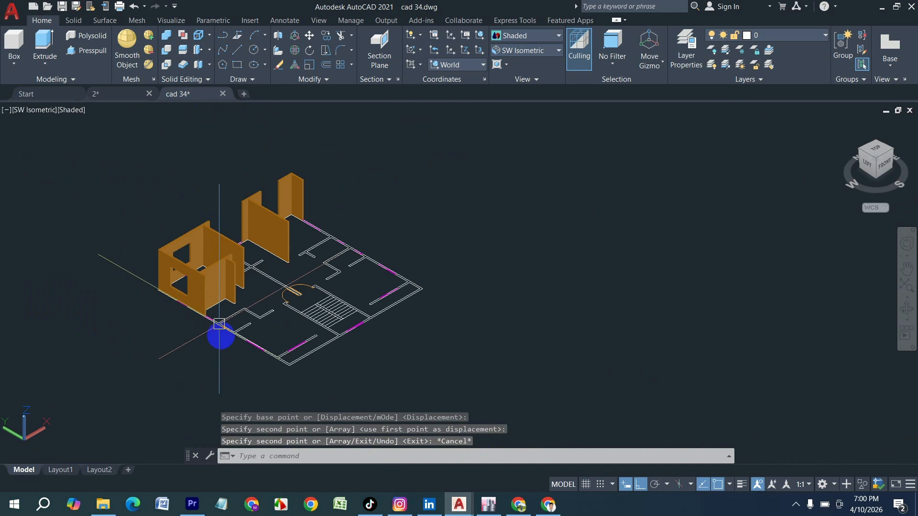
pyautogui.scroll(7, 213, 297)
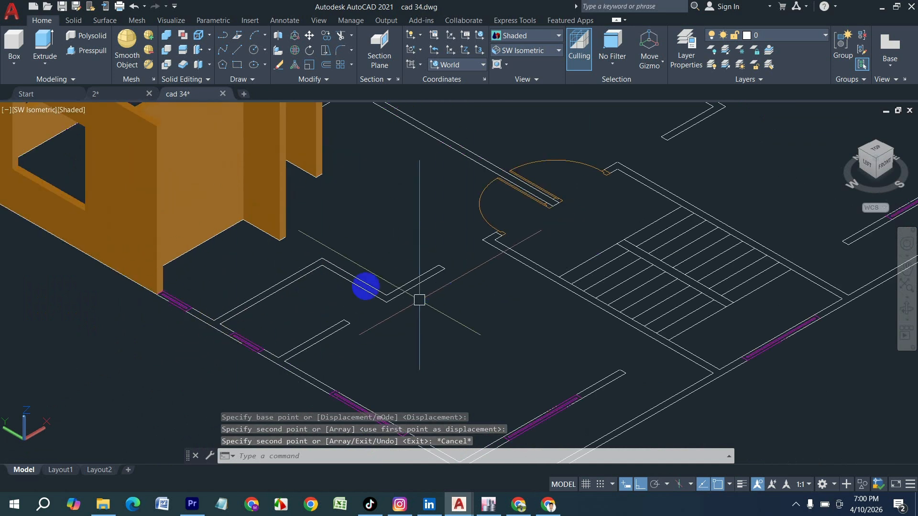
pyautogui.click(15, 40)
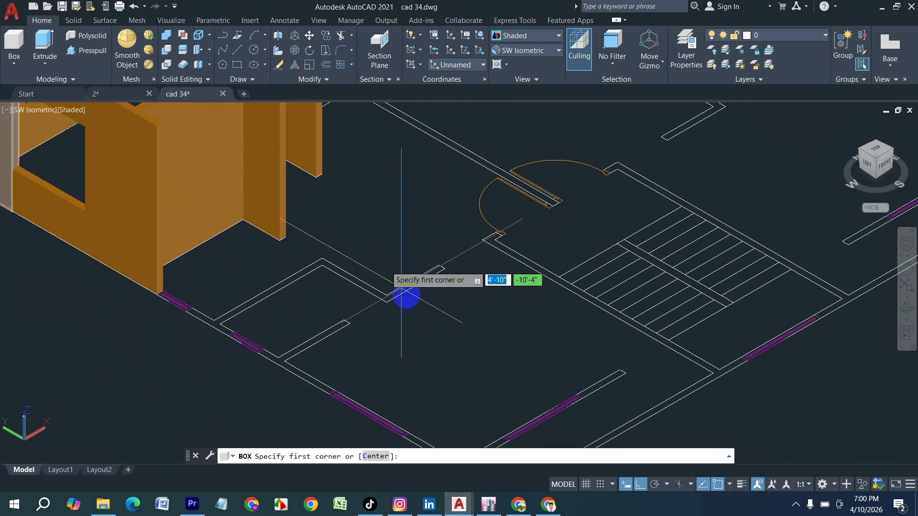
pyautogui.scroll(3, 411, 292)
pyautogui.click(436, 261)
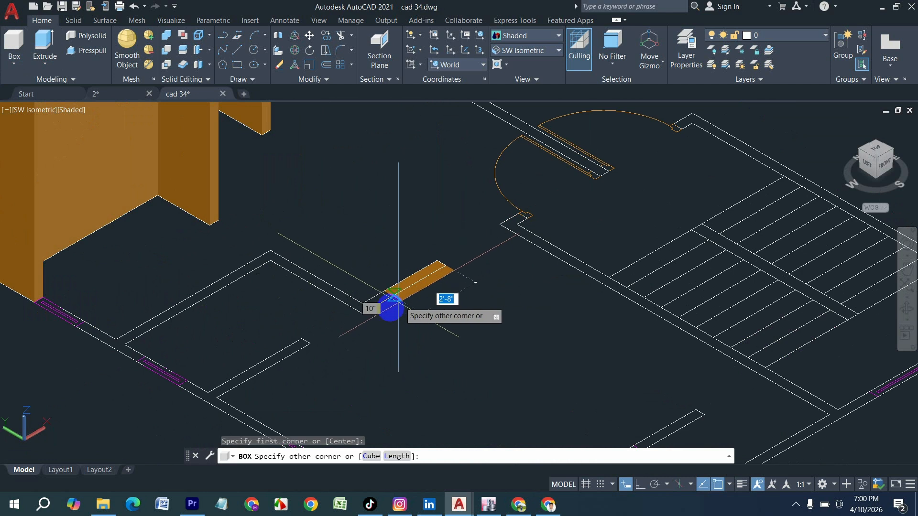
pyautogui.click(363, 314)
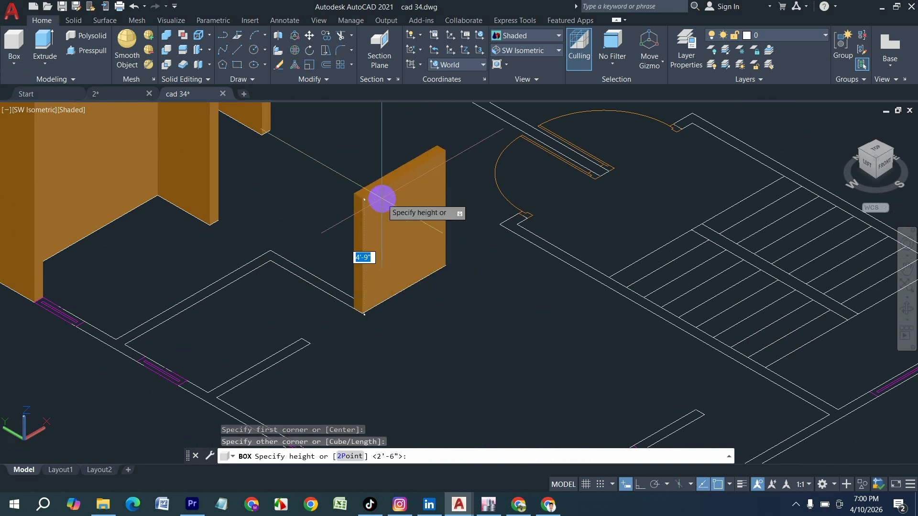
pyautogui.write('10')
pyautogui.press('Return')
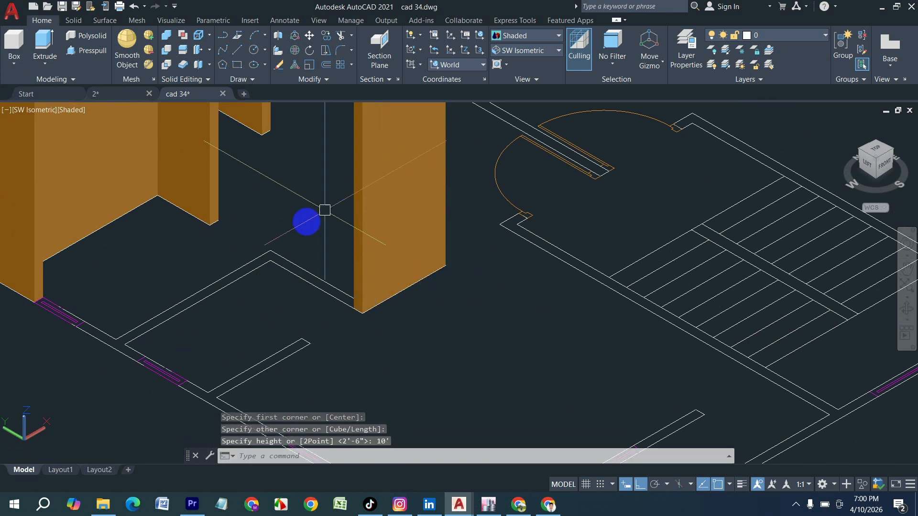
# Model the middle leg of the stepped partition as a 10' high box between its two bends
pyautogui.press('Return')
pyautogui.click(271, 252)
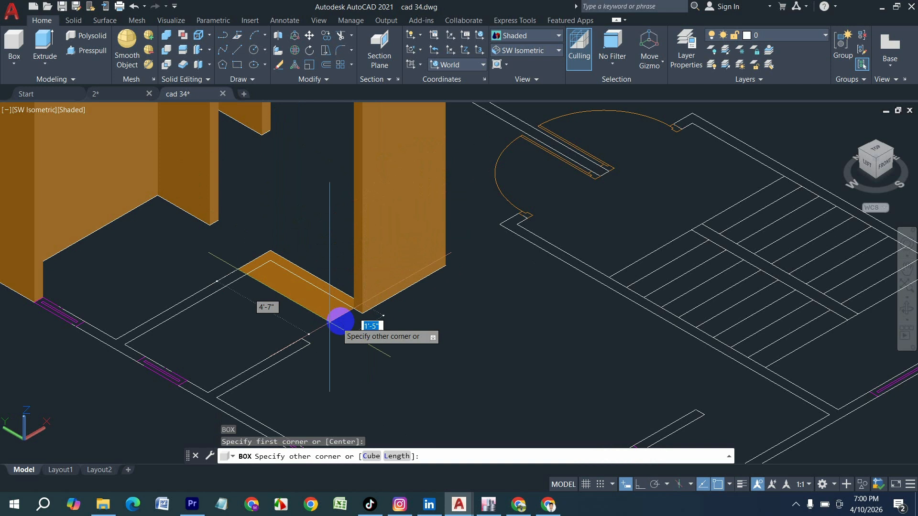
pyautogui.click(353, 308)
pyautogui.press('Return')
# Model the remaining leg of the stepped partition as a 10' high box from the bend to the outer wall
pyautogui.press('Return')
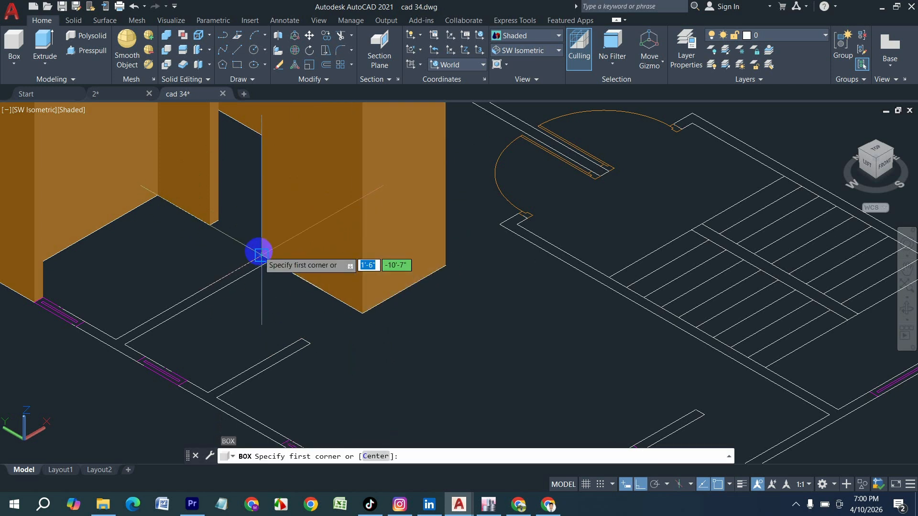
pyautogui.click(262, 257)
pyautogui.click(124, 345)
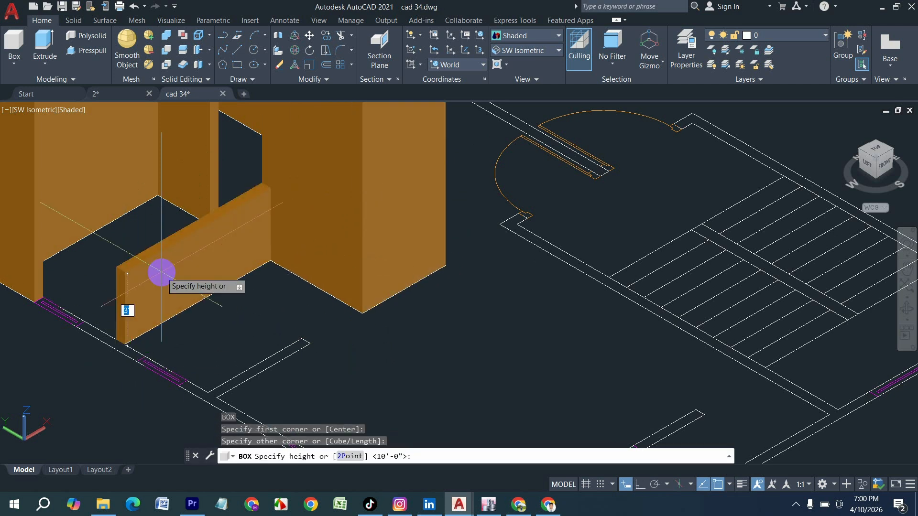
pyautogui.press('Return')
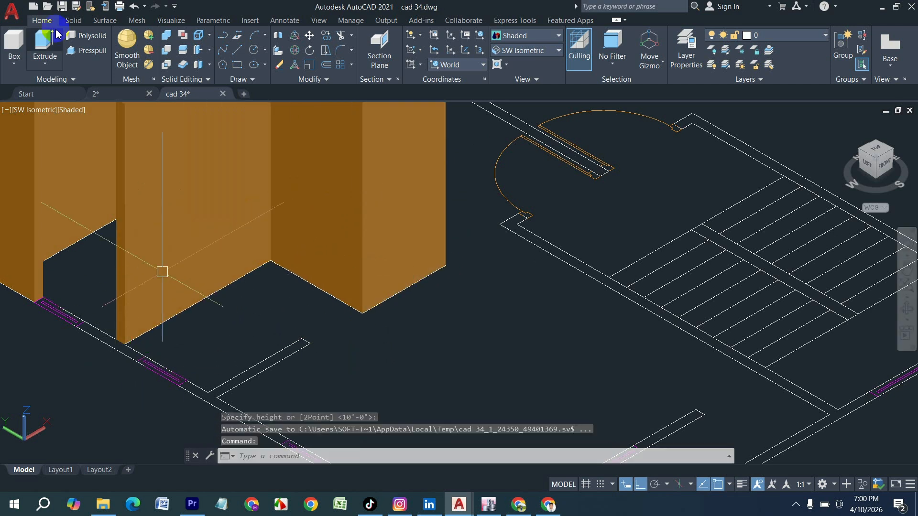
# Presspull the outer wall area between the two small windows, at the stepped partition's end, up to the adjacent walls' height
pyautogui.click(87, 51)
pyautogui.scroll(2, 101, 335)
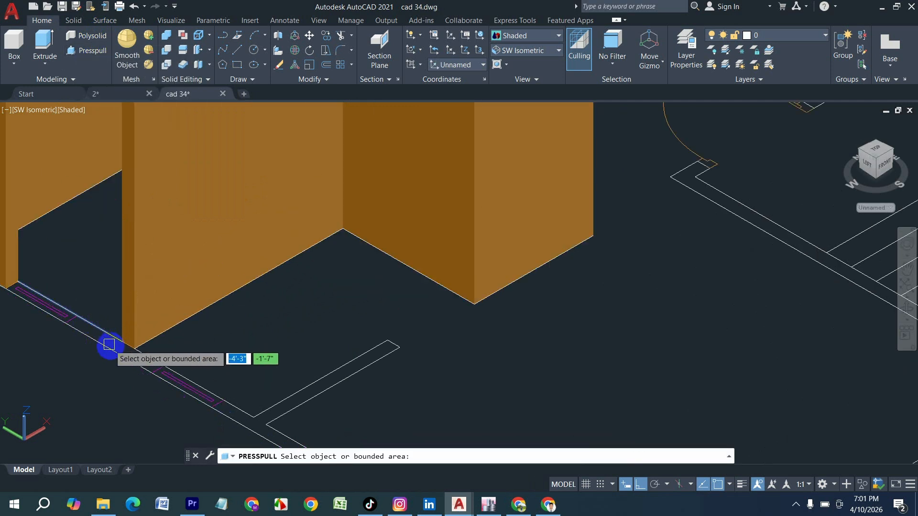
pyautogui.scroll(2, 122, 348)
pyautogui.click(132, 354)
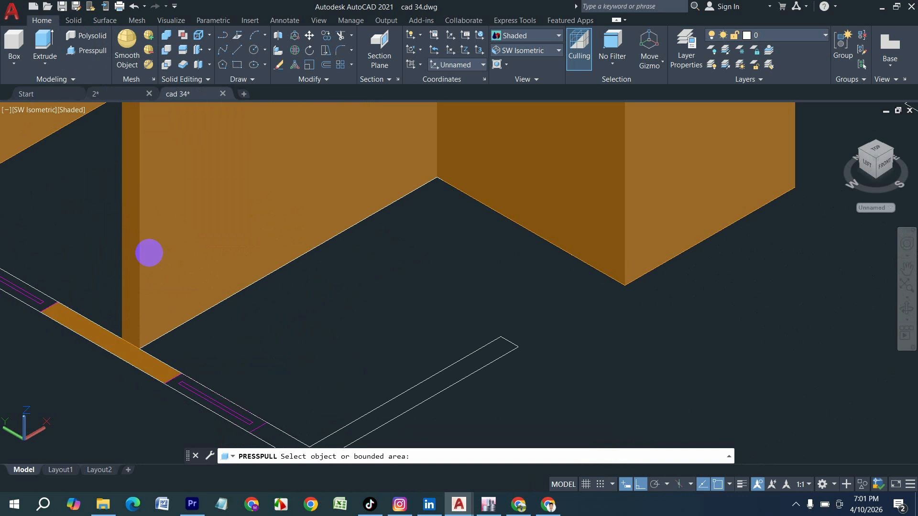
pyautogui.click(203, 231)
pyautogui.scroll(-4, 207, 233)
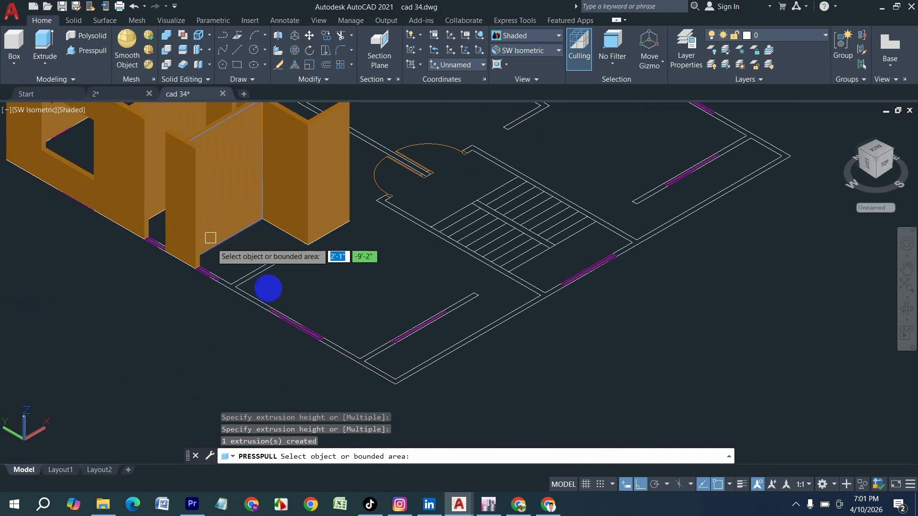
# Presspull the T-shaped area of the next partition and its outer wall segment between windows up to the adjacent walls' height
pyautogui.scroll(3, 265, 289)
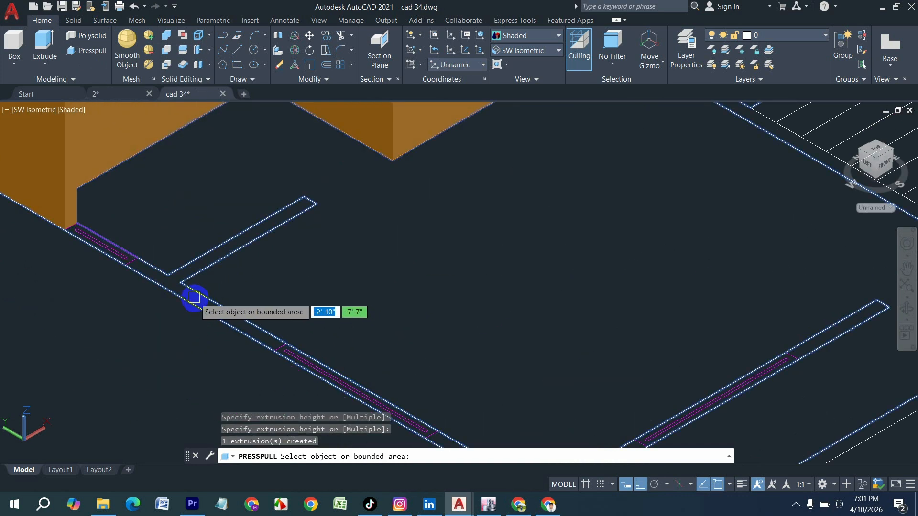
pyautogui.scroll(1, 173, 281)
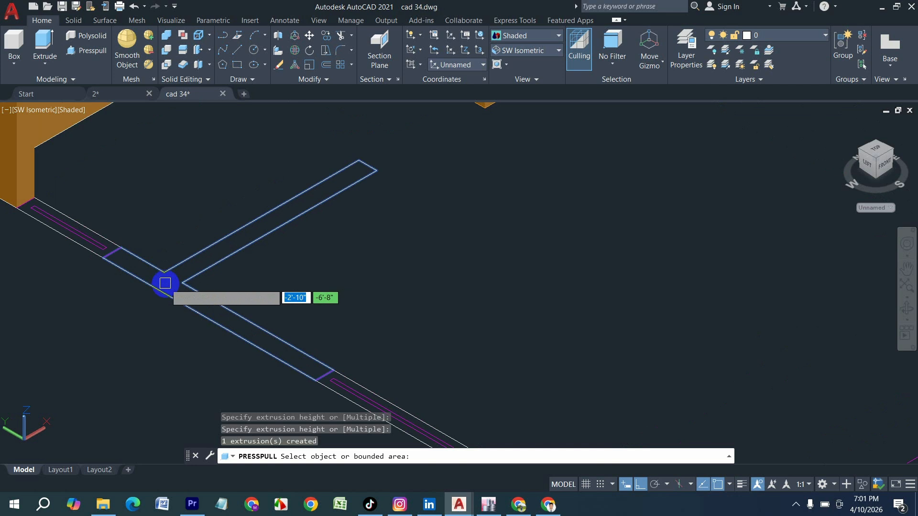
pyautogui.click(165, 283)
pyautogui.click(190, 191)
pyautogui.scroll(-6, 186, 192)
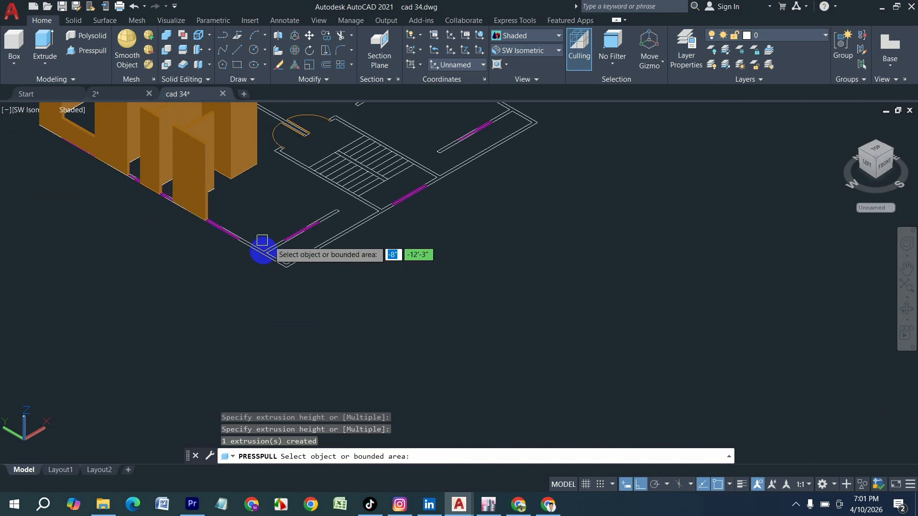
pyautogui.scroll(5, 261, 241)
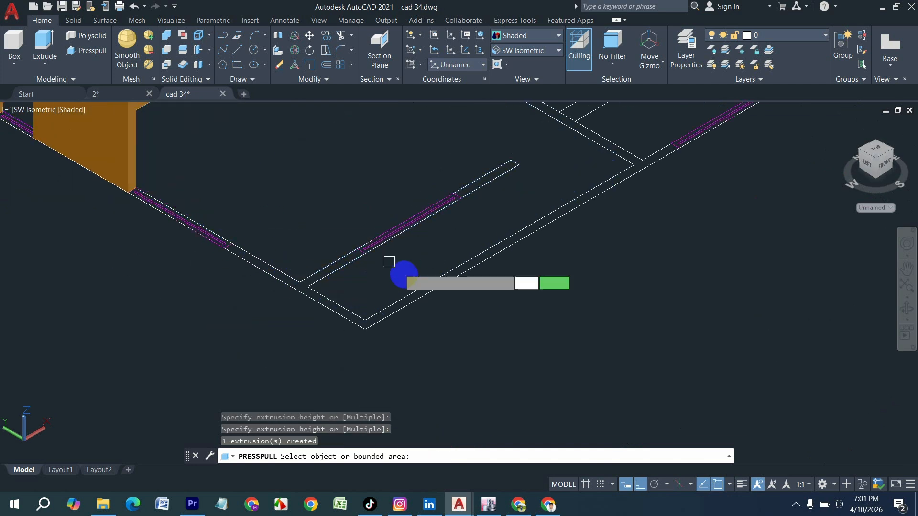
# Model the sill wall across the small window opening beside the T-shaped partition as a 6' high box
pyautogui.scroll(-6, 389, 261)
pyautogui.scroll(4, 291, 202)
pyautogui.press('Return')
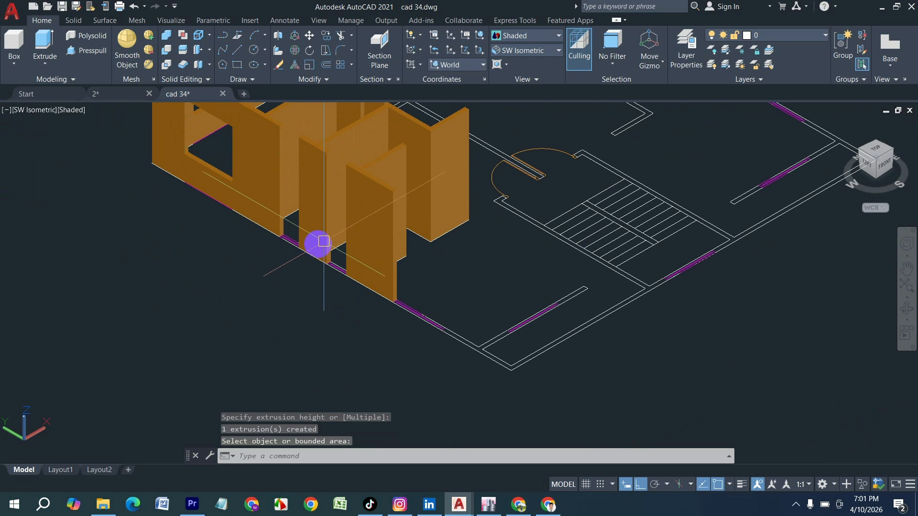
pyautogui.scroll(3, 324, 241)
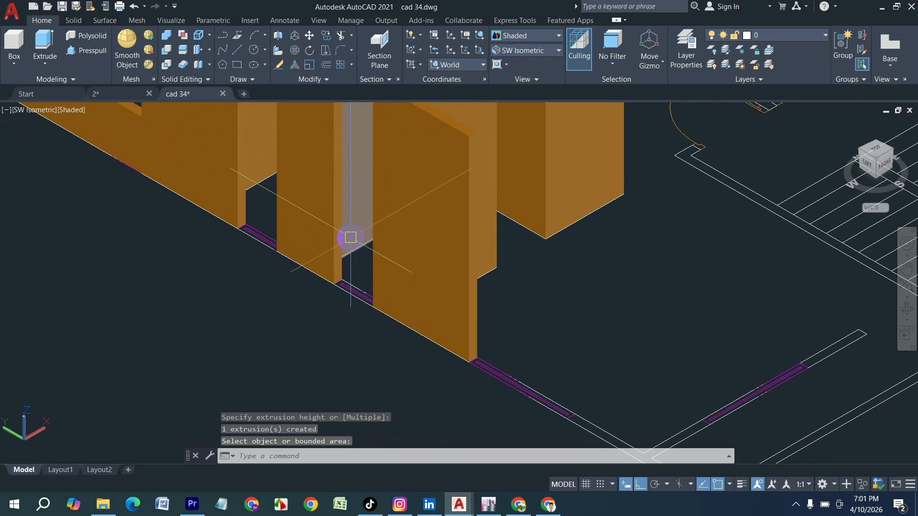
pyautogui.click(8, 53)
pyautogui.scroll(3, 260, 232)
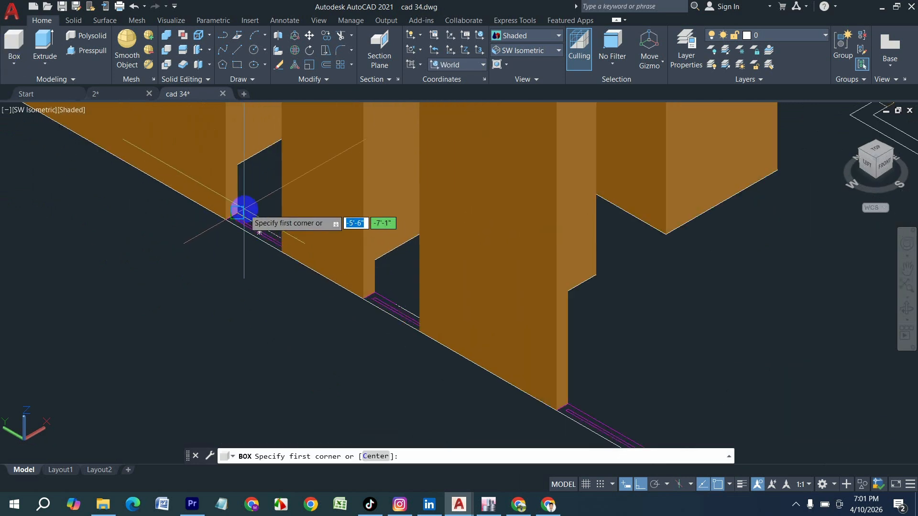
pyautogui.scroll(2, 388, 283)
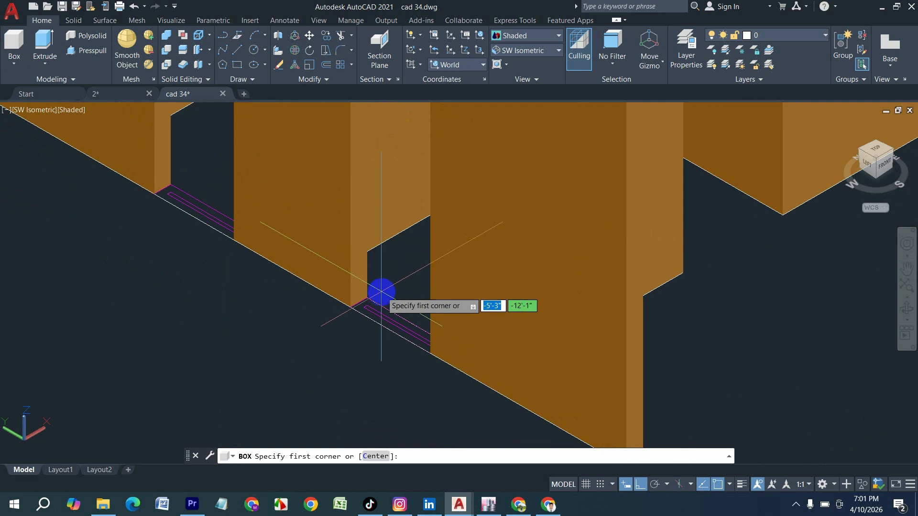
pyautogui.click(368, 298)
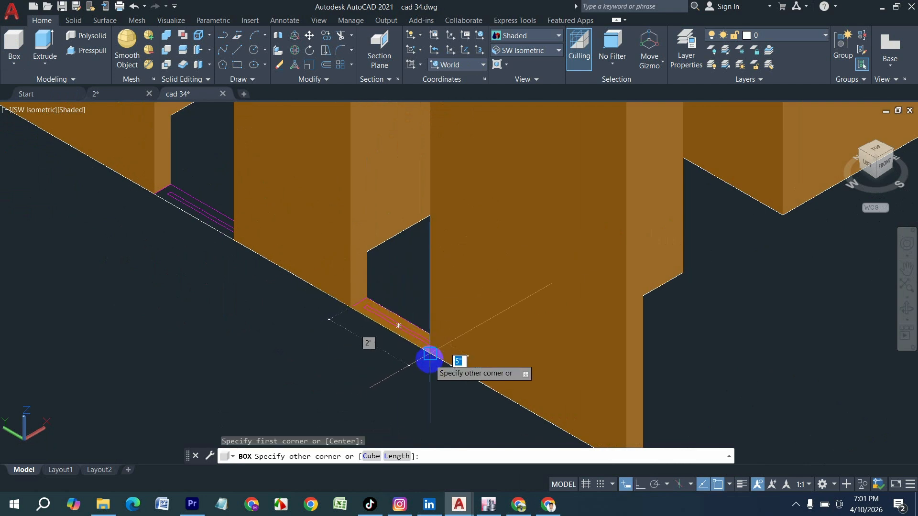
pyautogui.click(429, 355)
pyautogui.write('6')
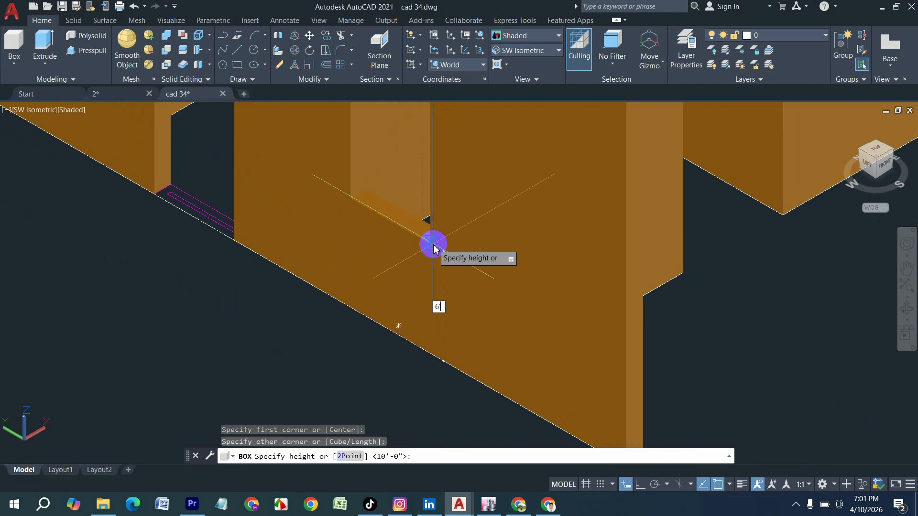
pyautogui.write("'")
pyautogui.press('Return')
# Model the sill wall across the other small window opening, nearer the large window, as a 6' high box
pyautogui.scroll(-5, 416, 340)
pyautogui.scroll(6, 389, 314)
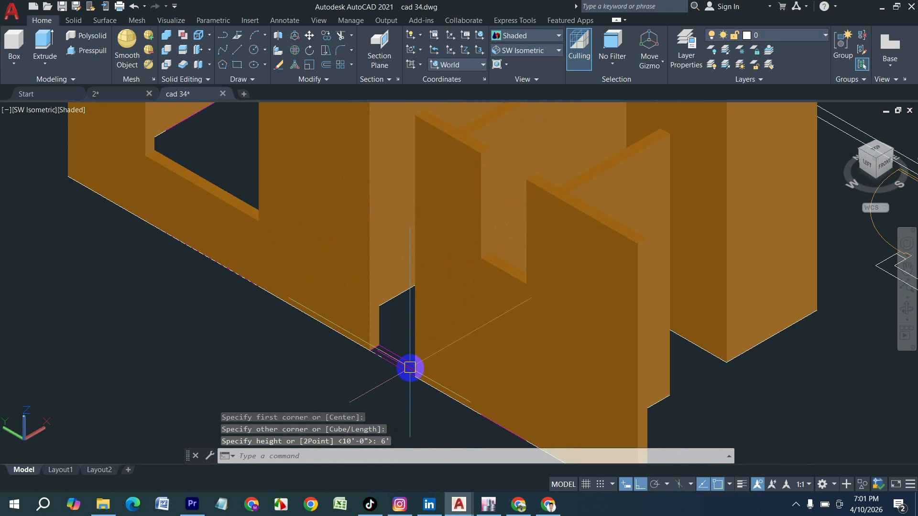
pyautogui.press('Return')
pyautogui.click(379, 344)
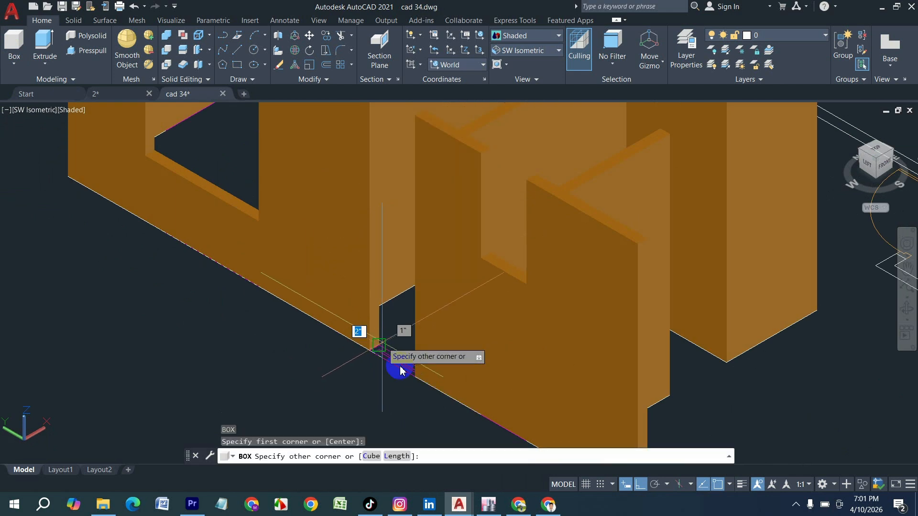
pyautogui.click(422, 381)
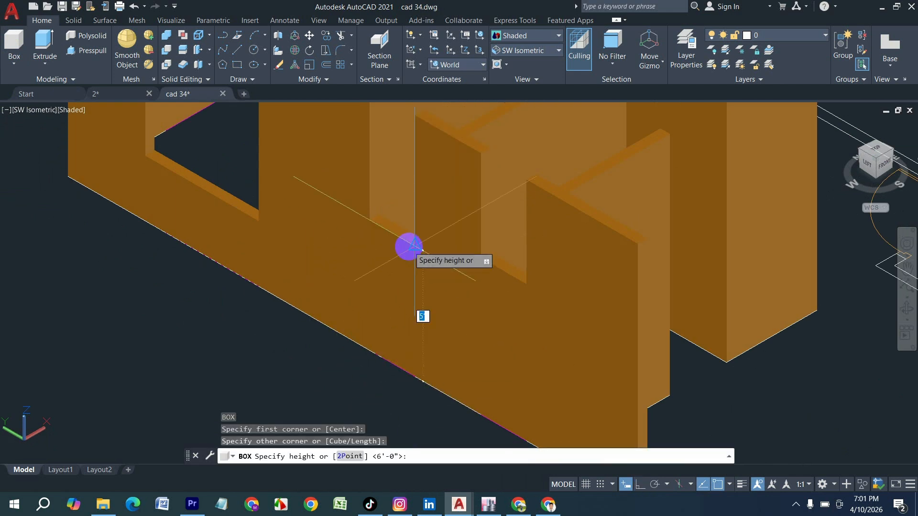
pyautogui.press('Return')
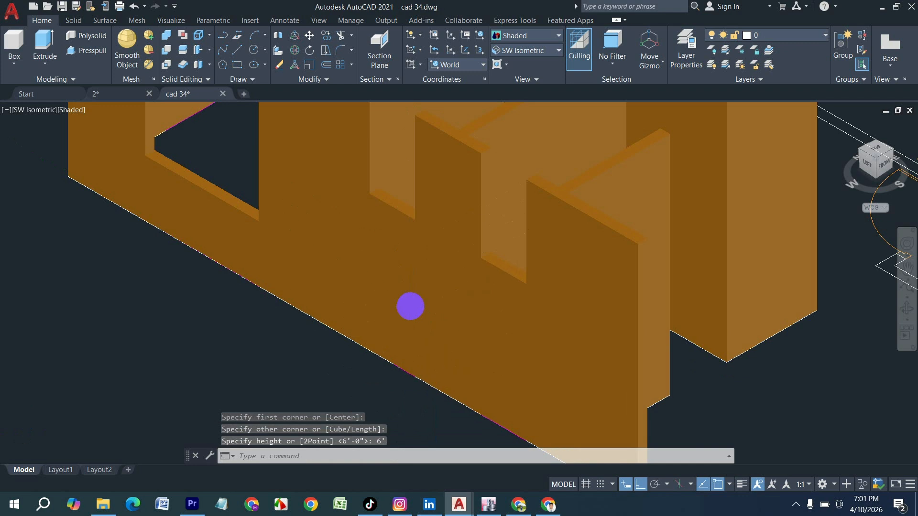
# Model the header over the small window nearer the large window as a 30" box extending down from the wall top
pyautogui.scroll(-4, 389, 236)
pyautogui.scroll(5, 420, 168)
pyautogui.press('Return')
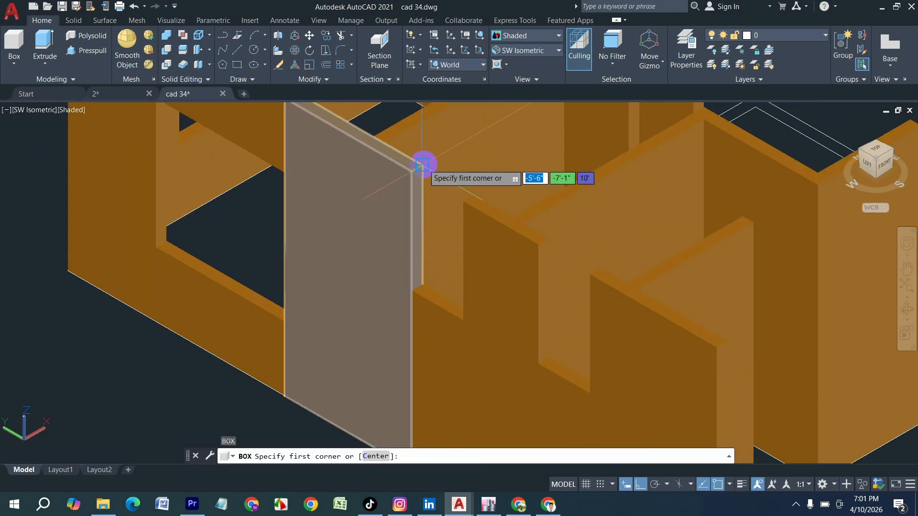
pyautogui.click(421, 166)
pyautogui.scroll(3, 436, 230)
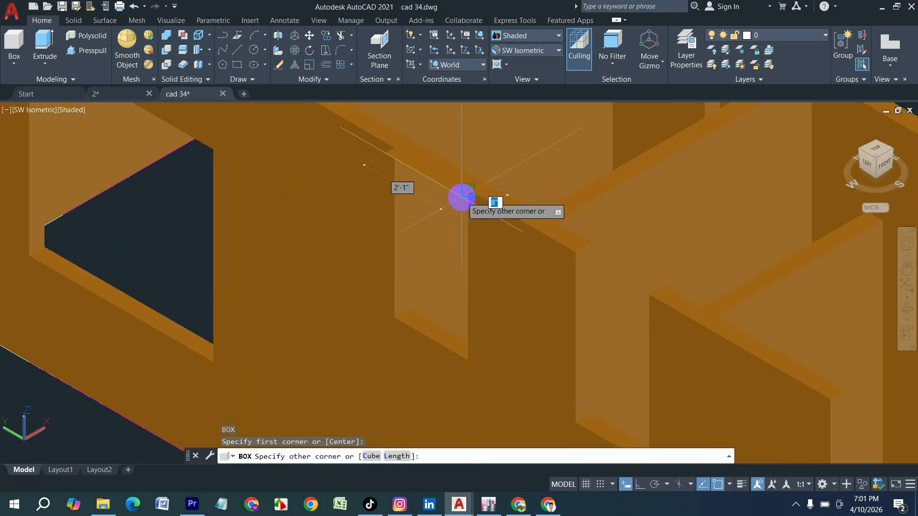
pyautogui.click(461, 196)
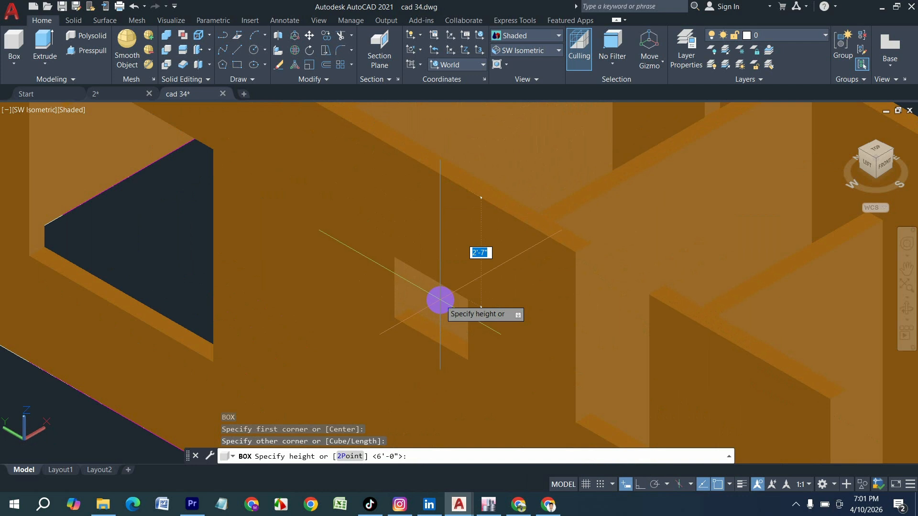
pyautogui.write('3')
pyautogui.press('Return')
# Copy the small window's header along the outer wall to the top of the small window opening beside the T-shaped partition
pyautogui.press('Return')
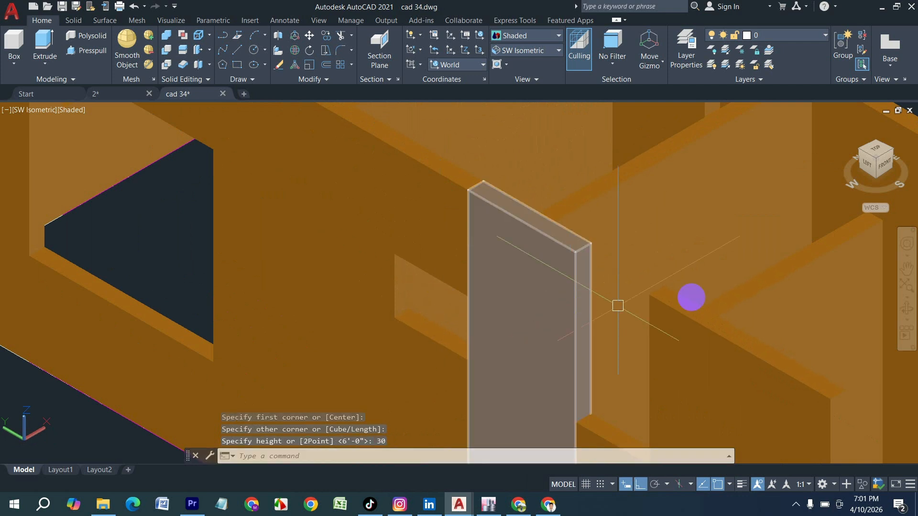
pyautogui.scroll(-2, 592, 248)
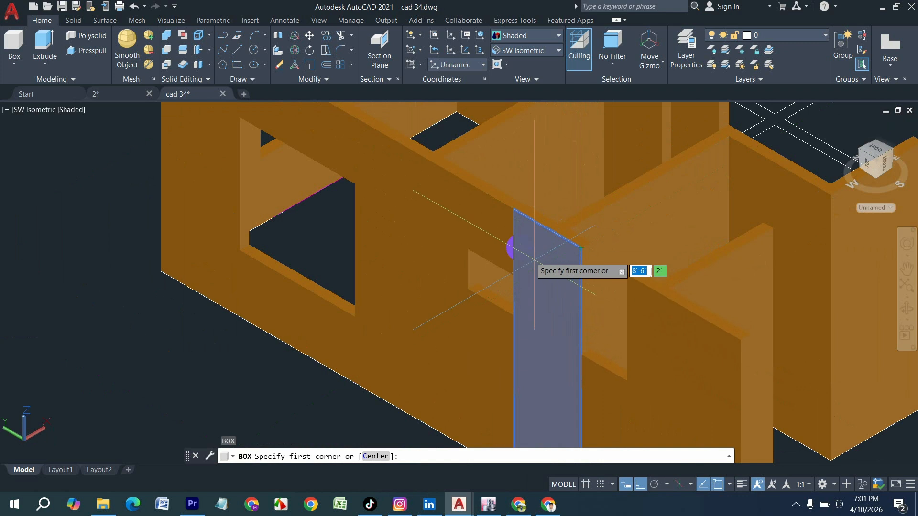
pyautogui.press('Escape')
pyautogui.click(505, 211)
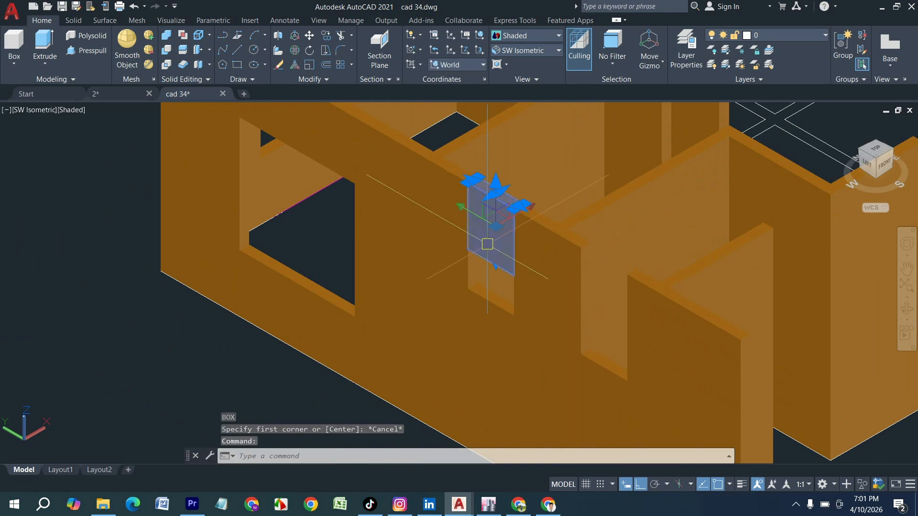
pyautogui.write('cp')
pyautogui.press('Return')
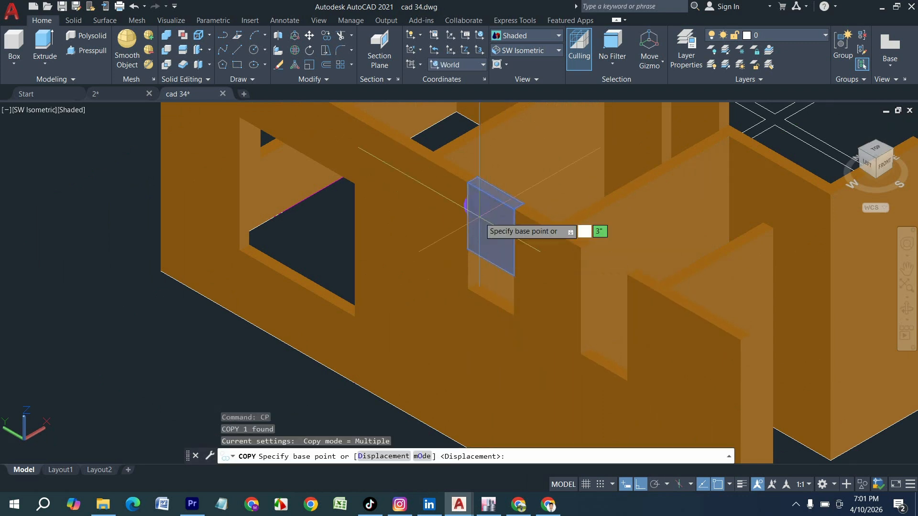
pyautogui.click(514, 209)
pyautogui.scroll(2, 618, 268)
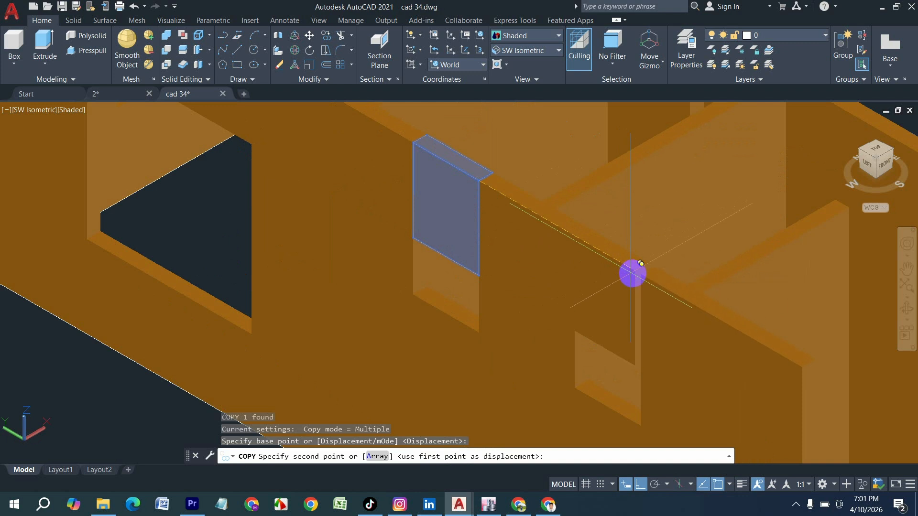
pyautogui.click(632, 272)
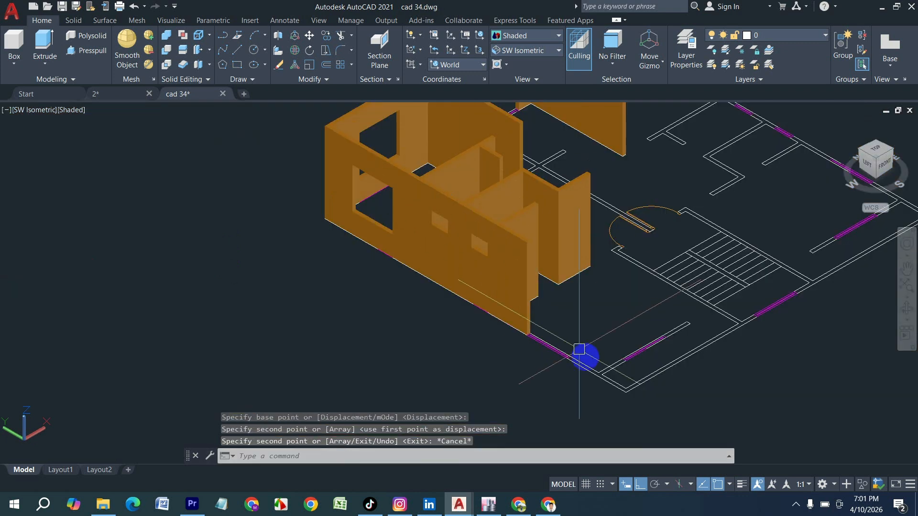
# Model the short wall segment between the outer wall and the next perpendicular wall's window as a 10' high box
pyautogui.scroll(3, 584, 353)
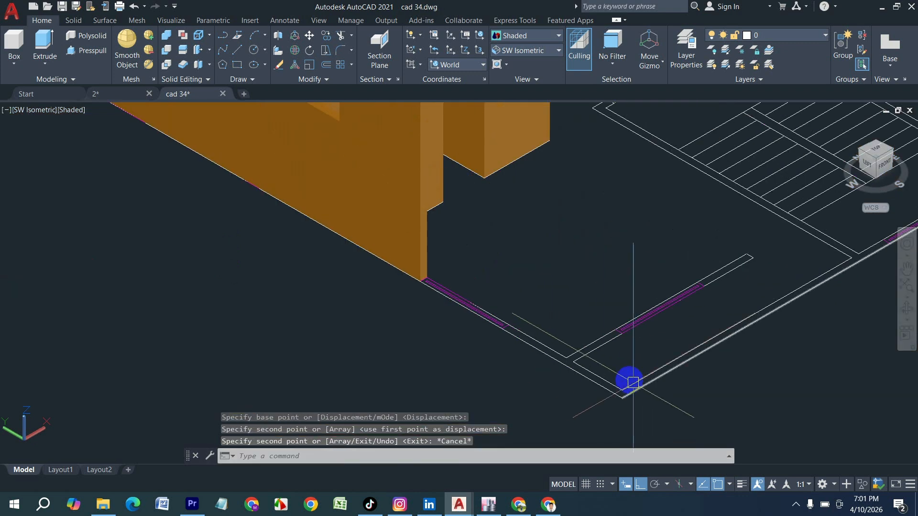
pyautogui.click(14, 45)
pyautogui.scroll(-5, 506, 406)
pyautogui.scroll(2, 470, 289)
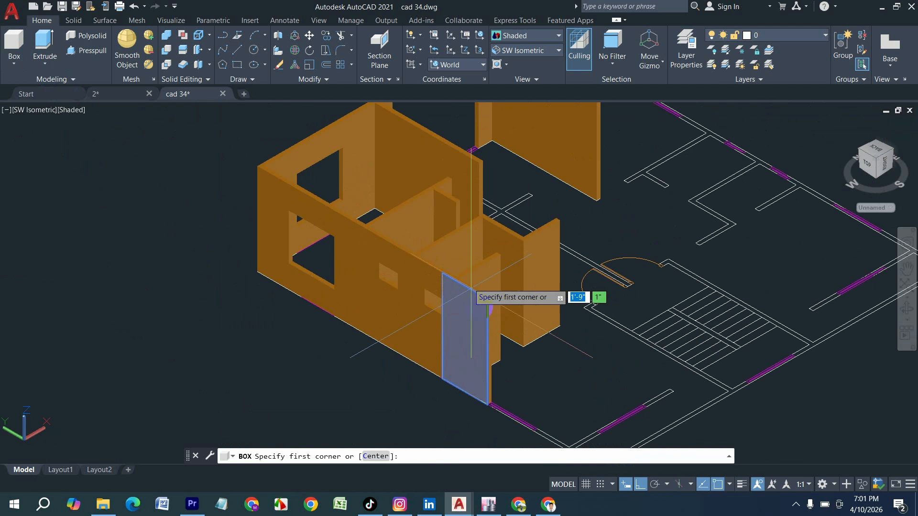
pyautogui.scroll(2, 583, 432)
pyautogui.scroll(-5, 472, 326)
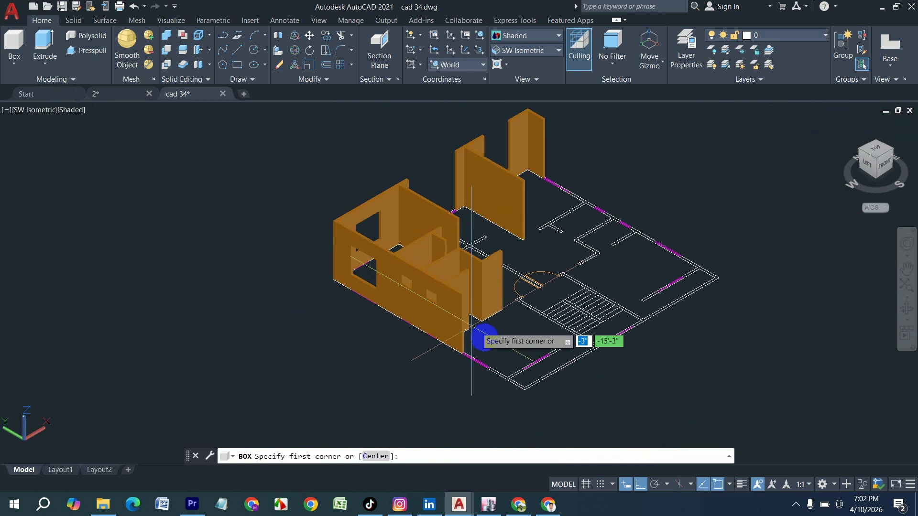
pyautogui.scroll(4, 471, 330)
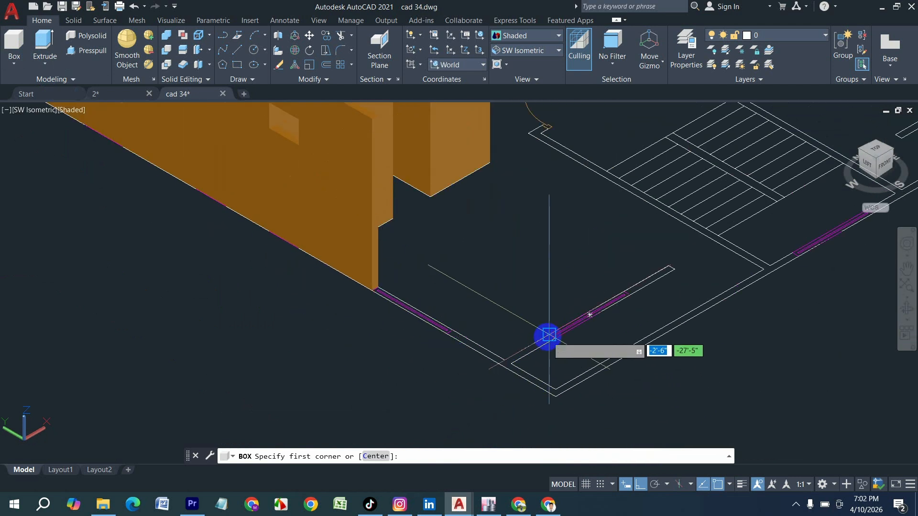
pyautogui.click(549, 336)
pyautogui.scroll(1, 548, 336)
pyautogui.click(508, 362)
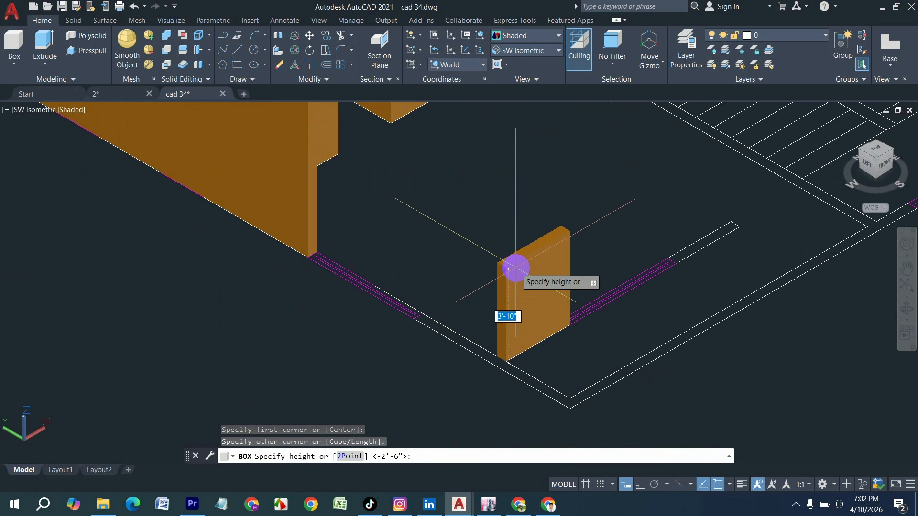
pyautogui.write("10'")
pyautogui.press('Return')
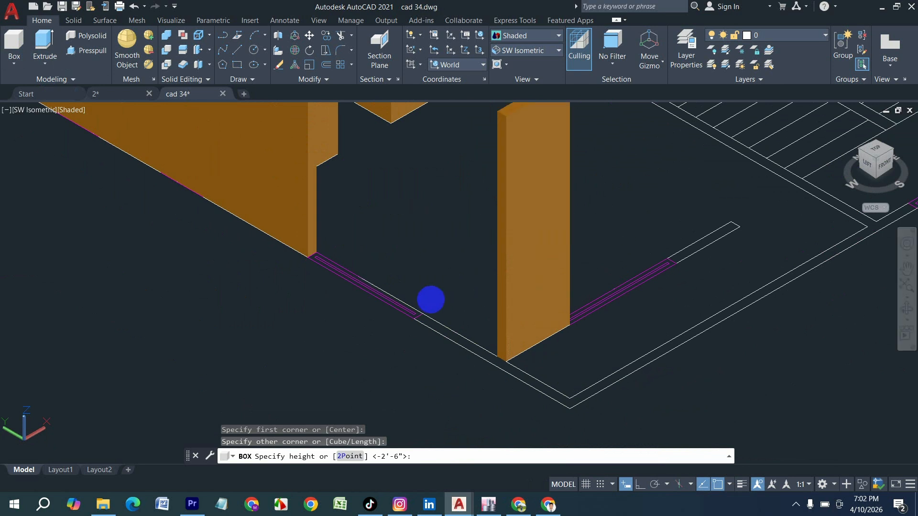
# Model the outer wall segment from the next window opening to the new perpendicular wall as a 10' high box
pyautogui.press('Return')
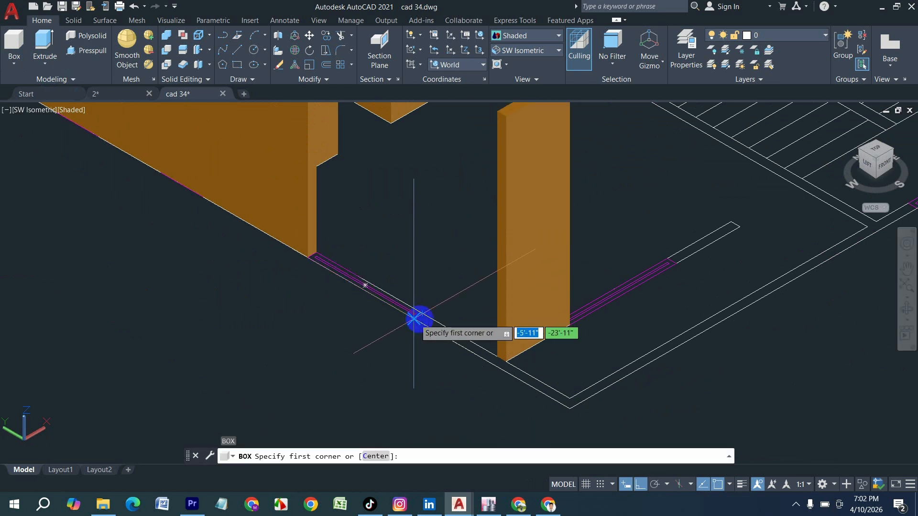
pyautogui.click(414, 318)
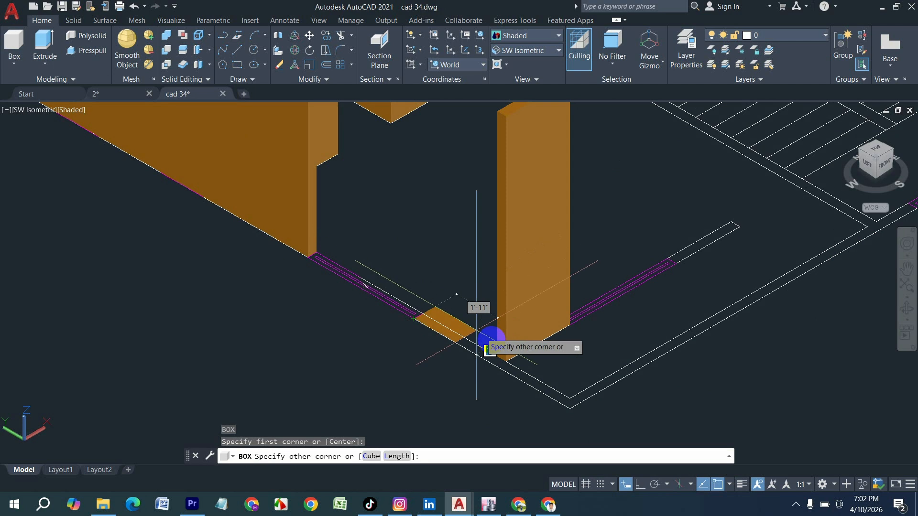
pyautogui.scroll(1, 509, 362)
pyautogui.click(499, 361)
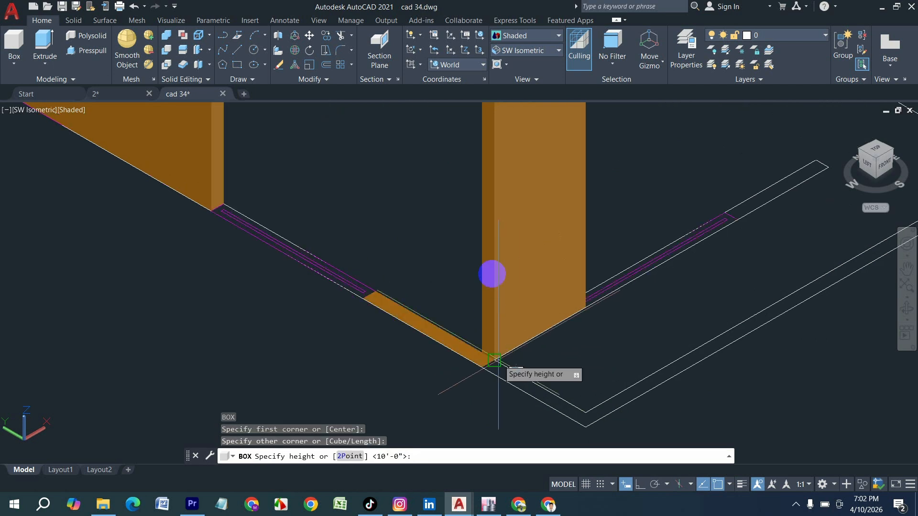
pyautogui.press('Return')
# Model the sill wall across the outer wall's remaining window opening as a 30" high box
pyautogui.press('Return')
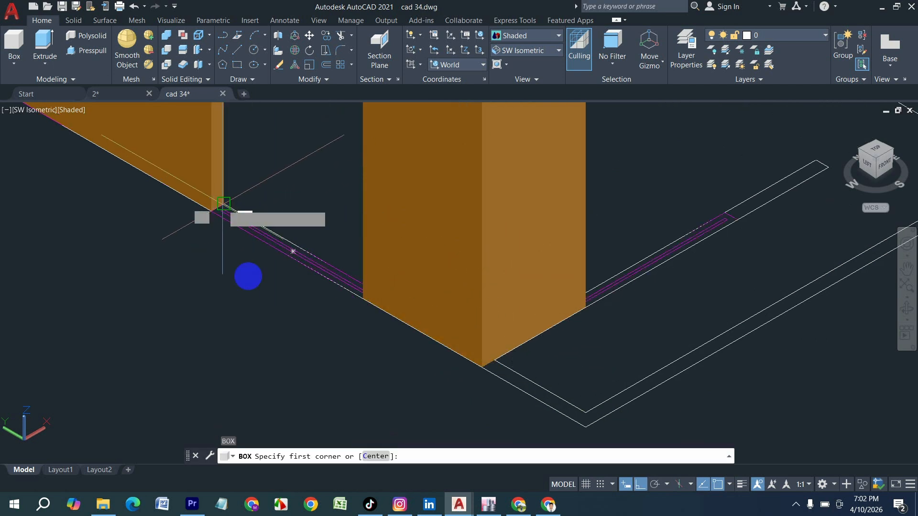
pyautogui.click(212, 207)
pyautogui.click(357, 303)
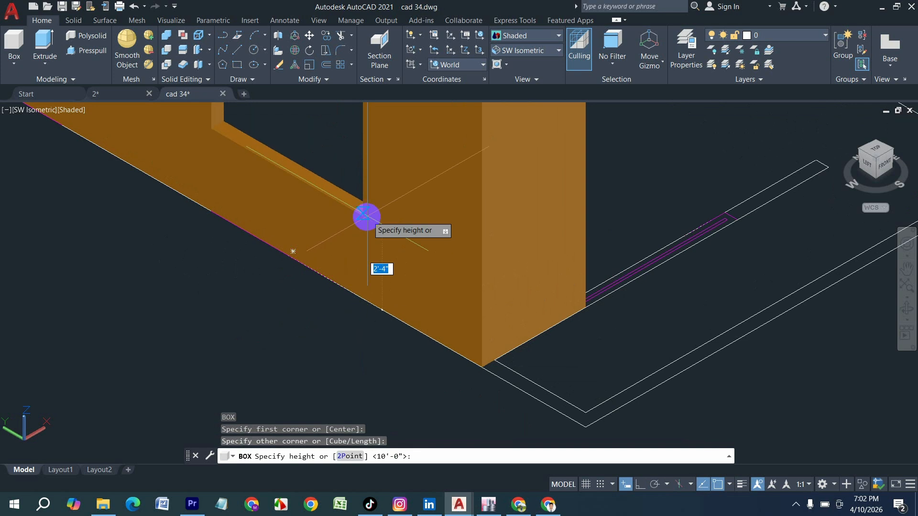
pyautogui.press('Return')
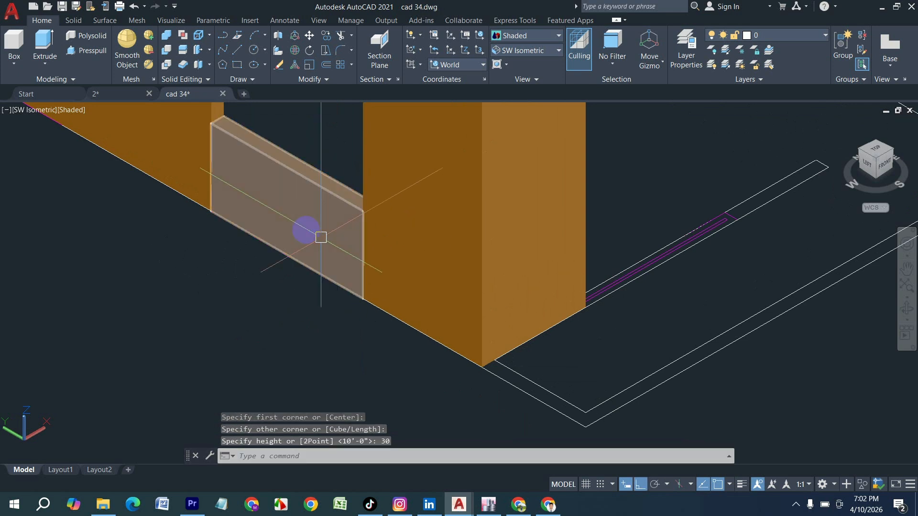
# Copy the sill wall straight up to the wall top as the header over the same window opening
pyautogui.click(303, 220)
pyautogui.write('c')
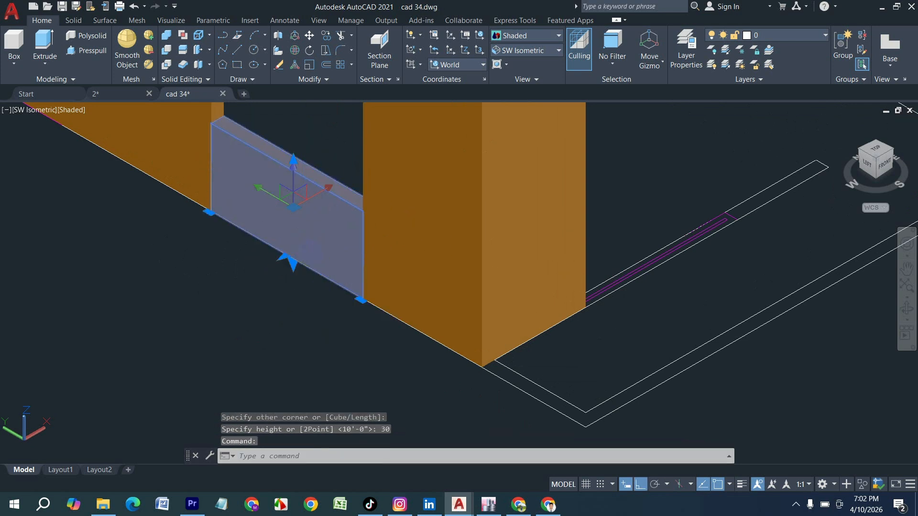
pyautogui.write('o')
pyautogui.press('Return')
pyautogui.click(362, 211)
pyautogui.scroll(-3, 362, 211)
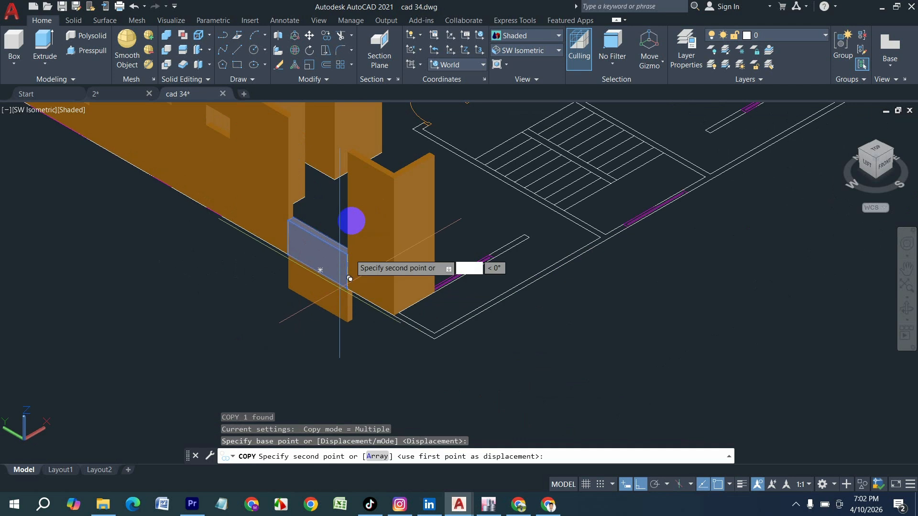
pyautogui.scroll(2, 354, 153)
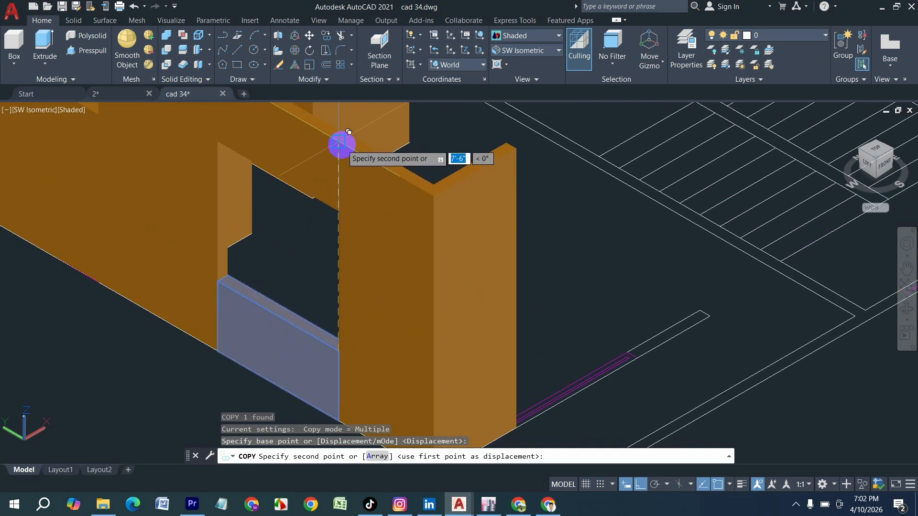
pyautogui.click(340, 146)
pyautogui.scroll(-5, 379, 260)
pyautogui.press('Escape')
pyautogui.scroll(3, 385, 307)
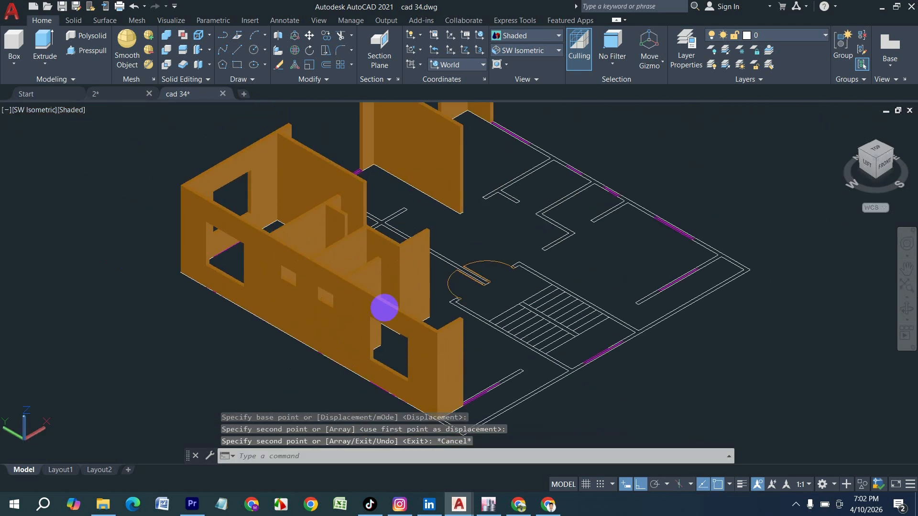
# Examine the modeled walls and window openings against the remaining flat wall outlines of the floor plan
pyautogui.scroll(2, 502, 363)
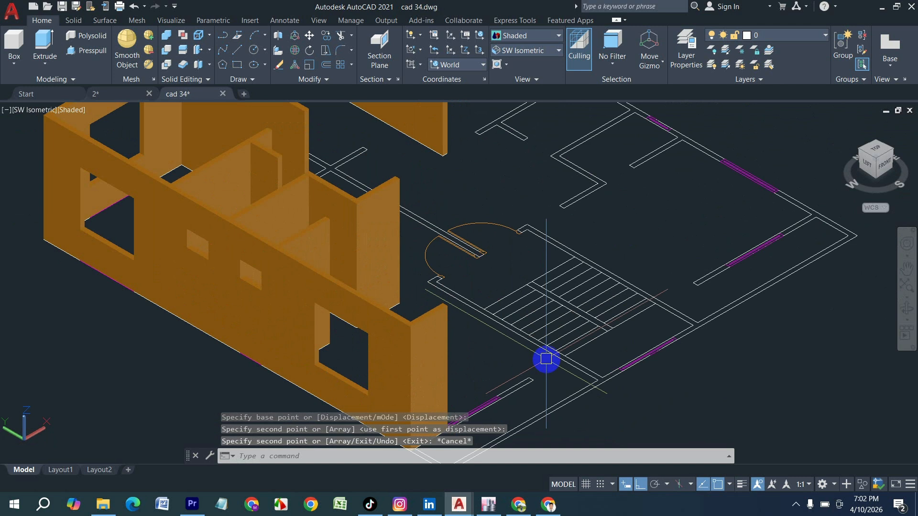
pyautogui.scroll(-3, 447, 319)
pyautogui.scroll(-4, 448, 319)
pyautogui.scroll(3, 480, 343)
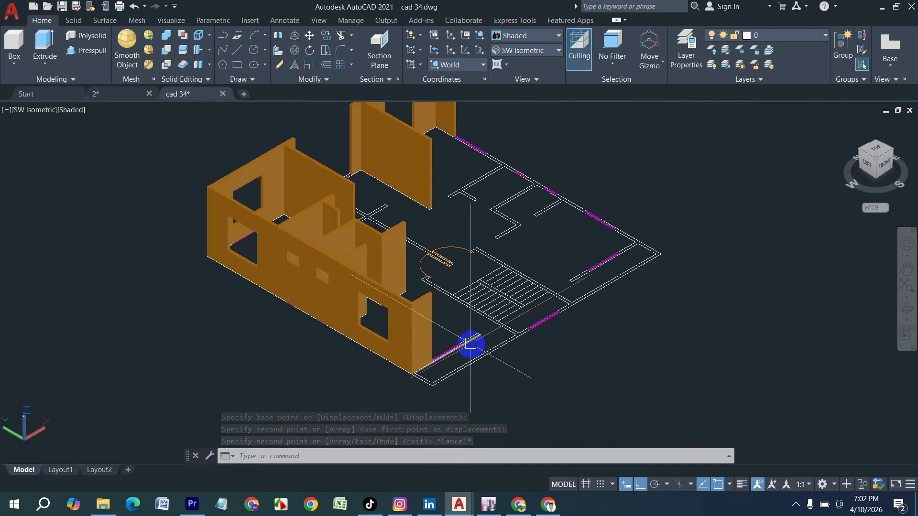
pyautogui.scroll(2, 596, 272)
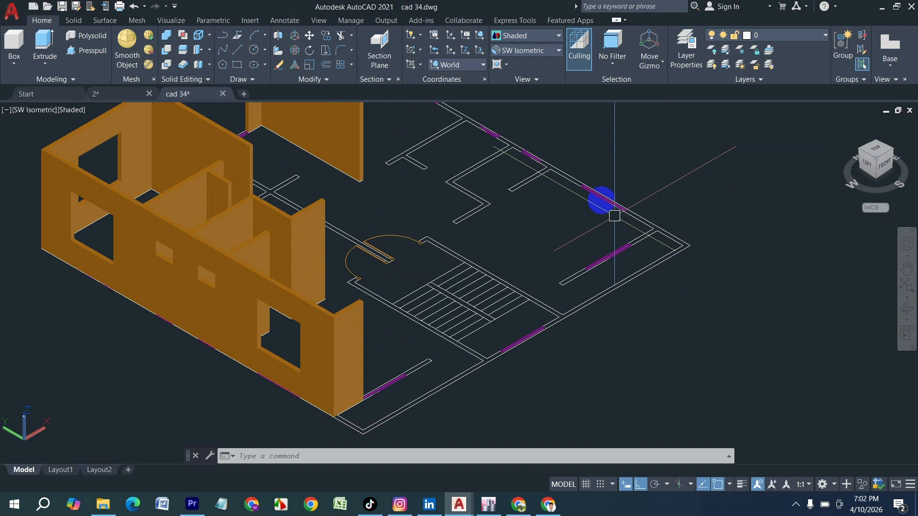
pyautogui.scroll(-4, 518, 362)
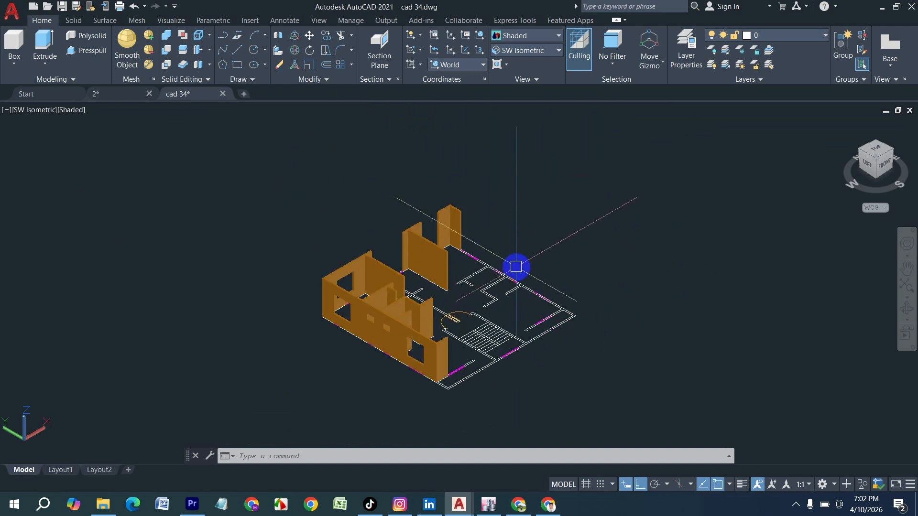
pyautogui.scroll(3, 516, 373)
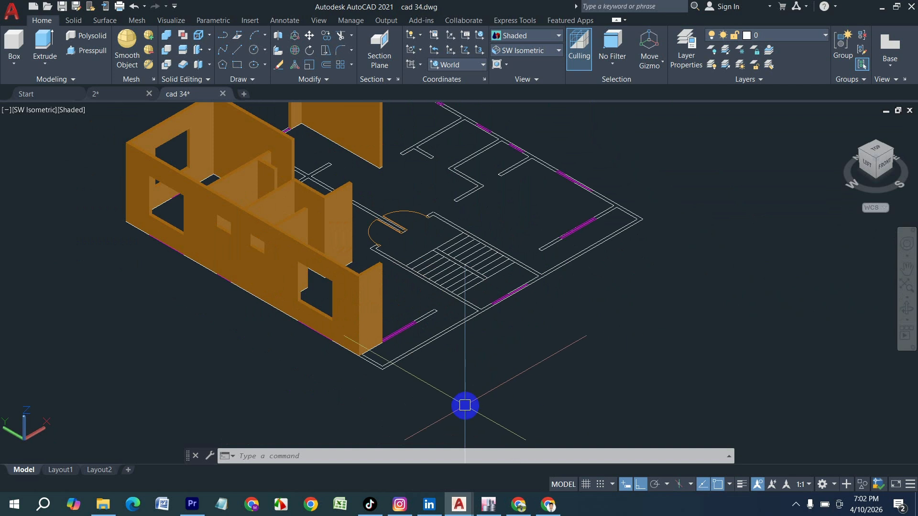
pyautogui.scroll(-3, 492, 382)
pyautogui.scroll(1, 478, 356)
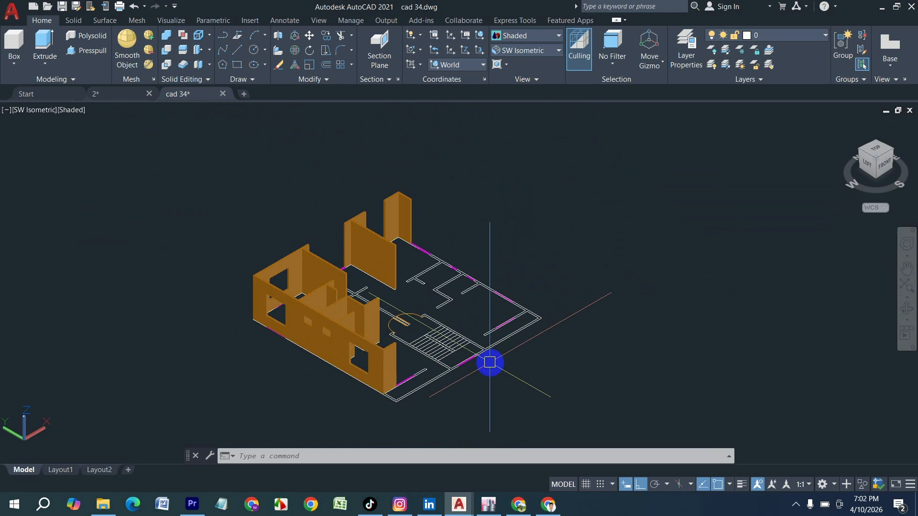
pyautogui.scroll(2, 286, 411)
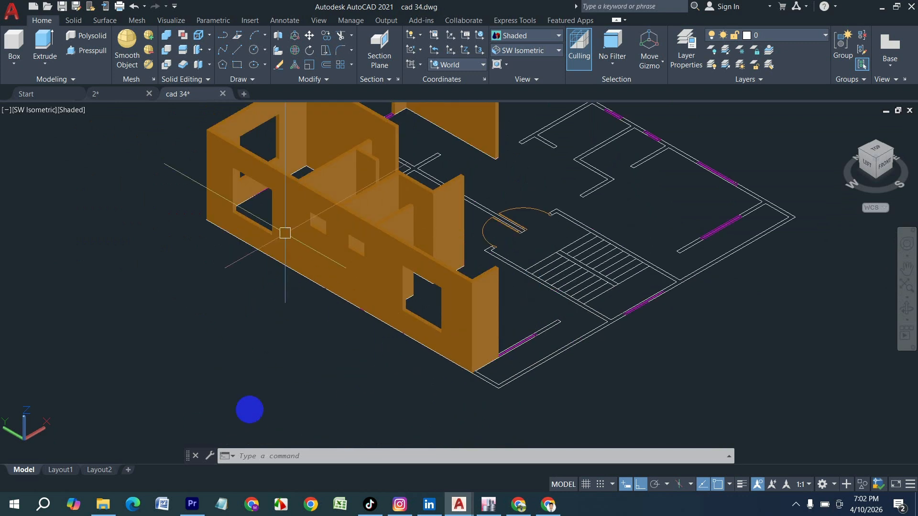
pyautogui.scroll(-3, 303, 403)
pyautogui.scroll(2, 293, 386)
pyautogui.scroll(1, 292, 386)
pyautogui.scroll(3, 343, 325)
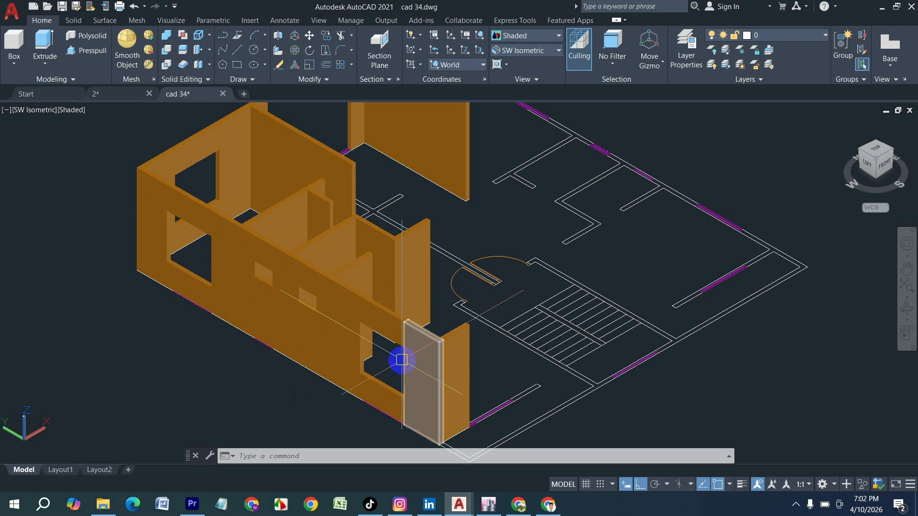
pyautogui.scroll(-4, 401, 360)
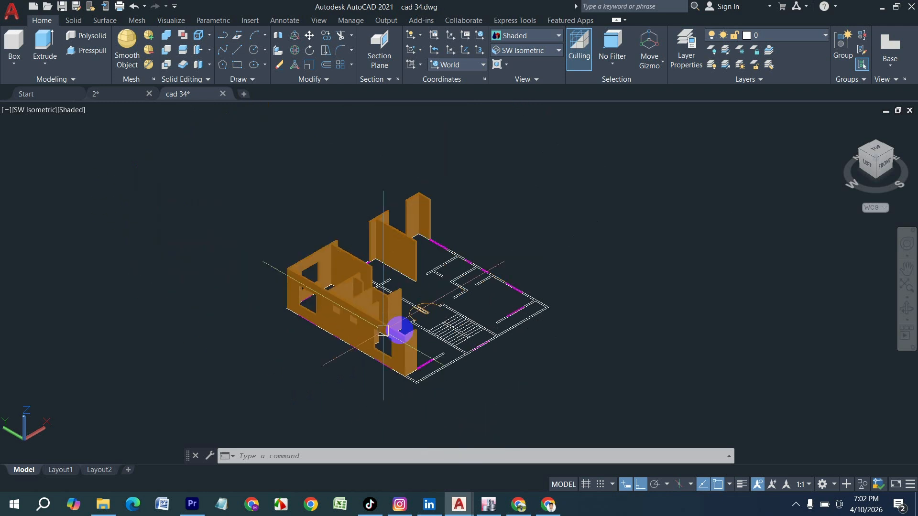
pyautogui.scroll(5, 401, 375)
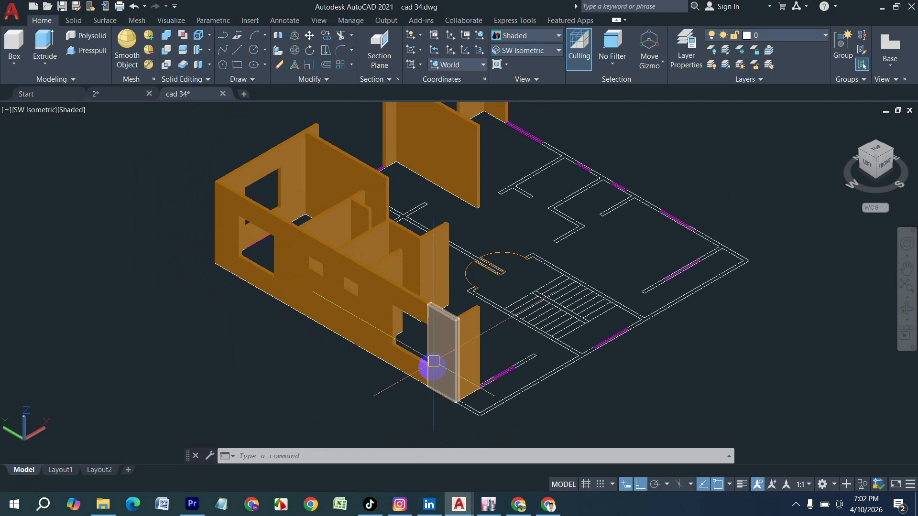